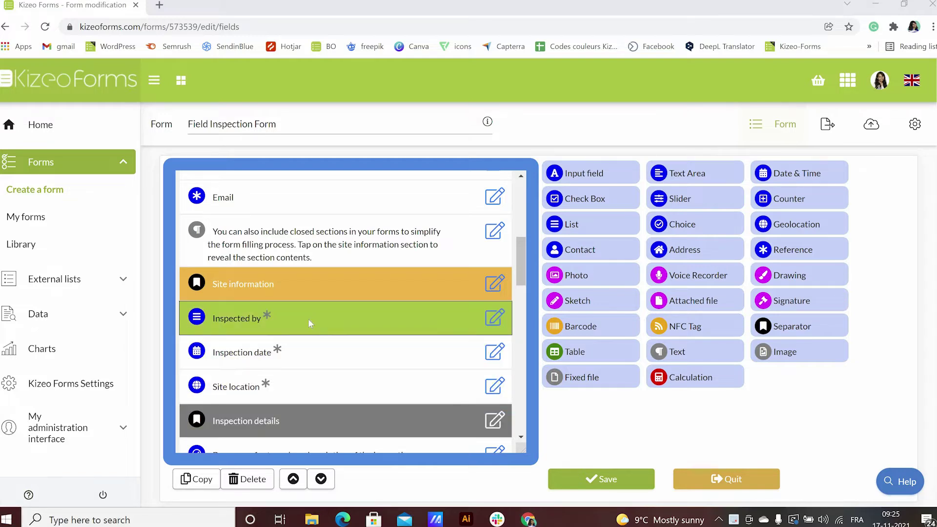
- Select the Inspection date field in the form's Site information section
{"action": "left_click", "coordinate": [340, 310]}
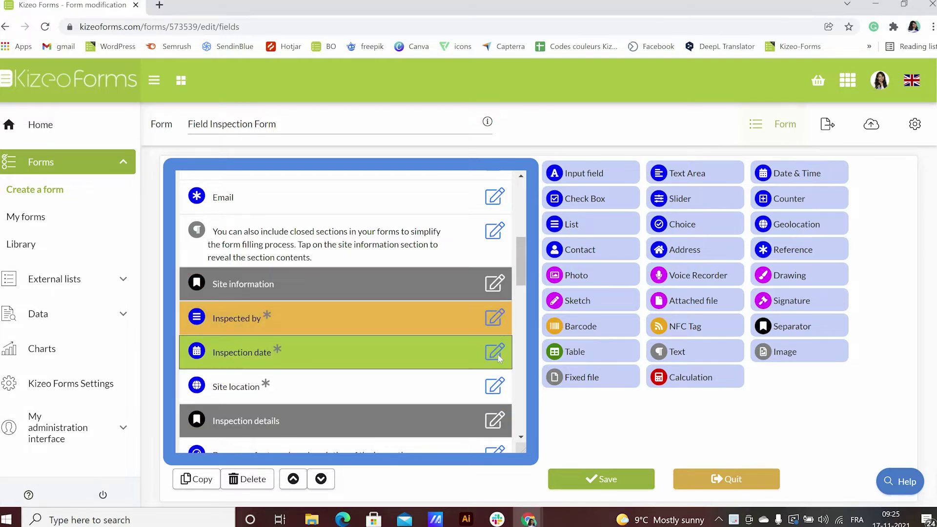
{"action": "left_click", "coordinate": [499, 358]}
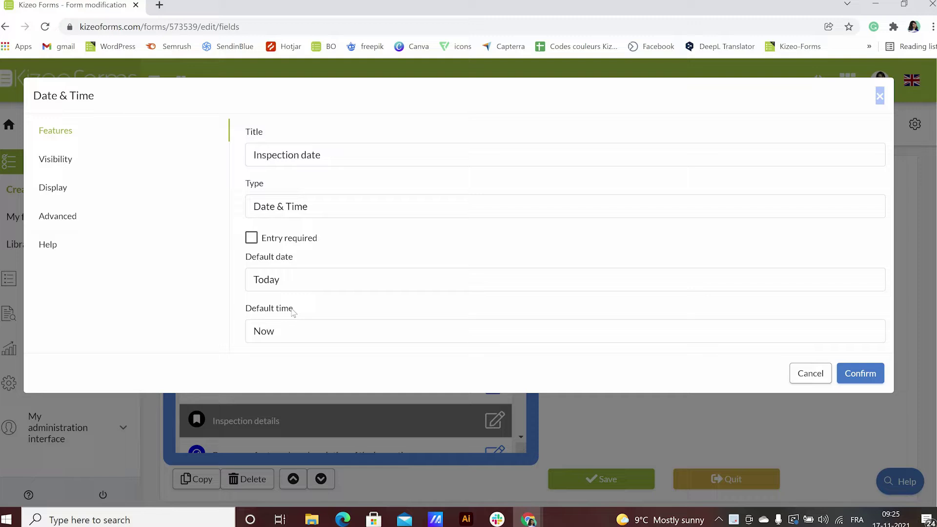
{"action": "left_click", "coordinate": [57, 247]}
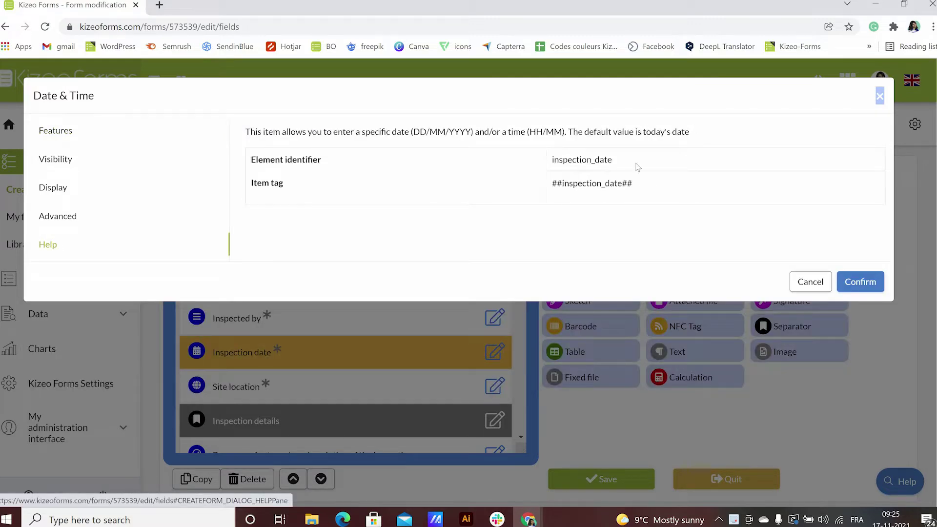
{"action": "left_click_drag", "start_coordinate": [634, 183], "coordinate": [549, 199]}
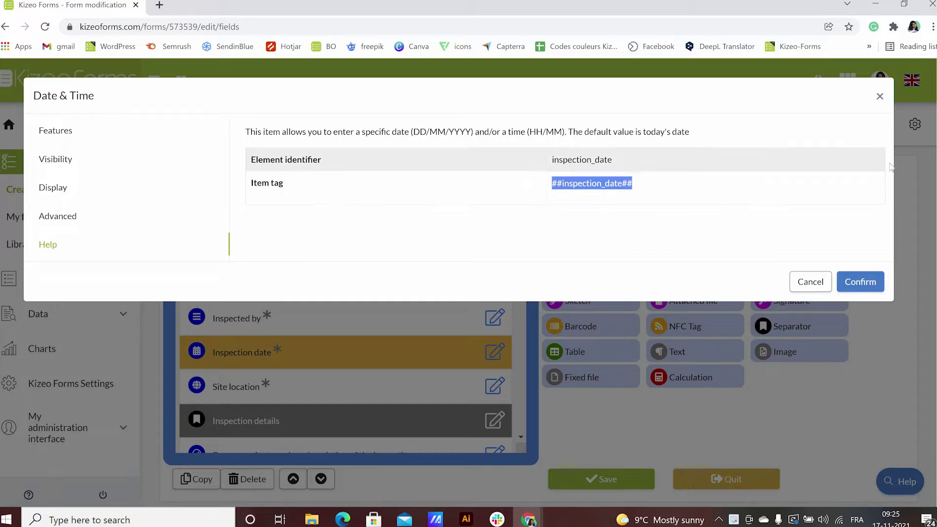
- Close the field settings and leave the editor for the form's Options page without saving
{"action": "left_click", "coordinate": [811, 282]}
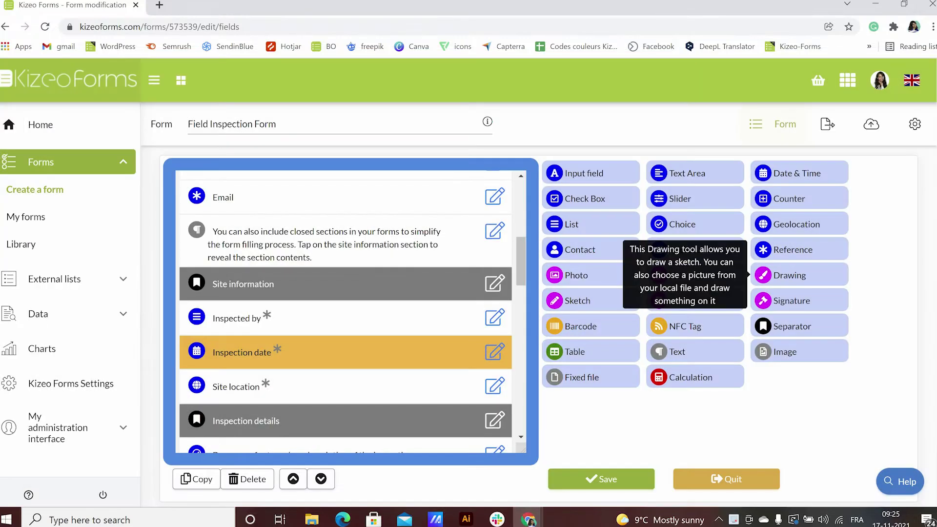
{"action": "left_click", "coordinate": [910, 125]}
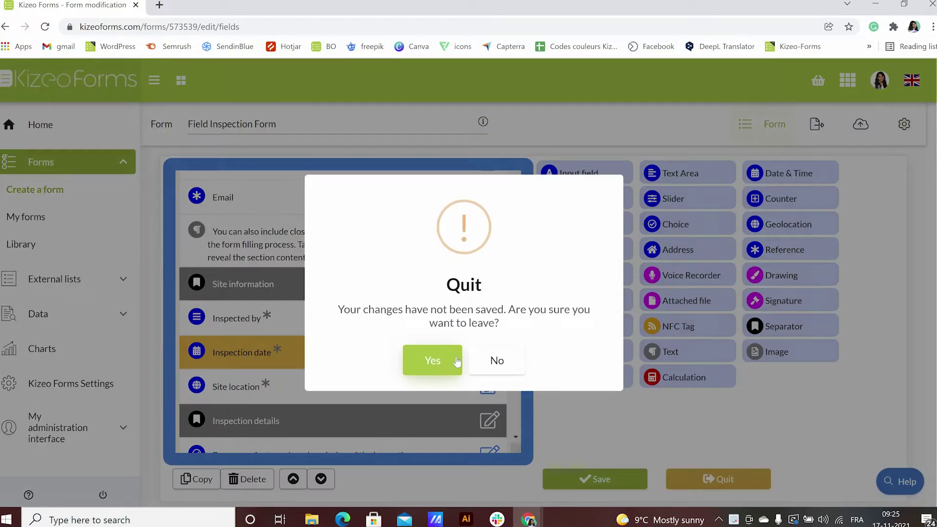
{"action": "key", "text": "Return"}
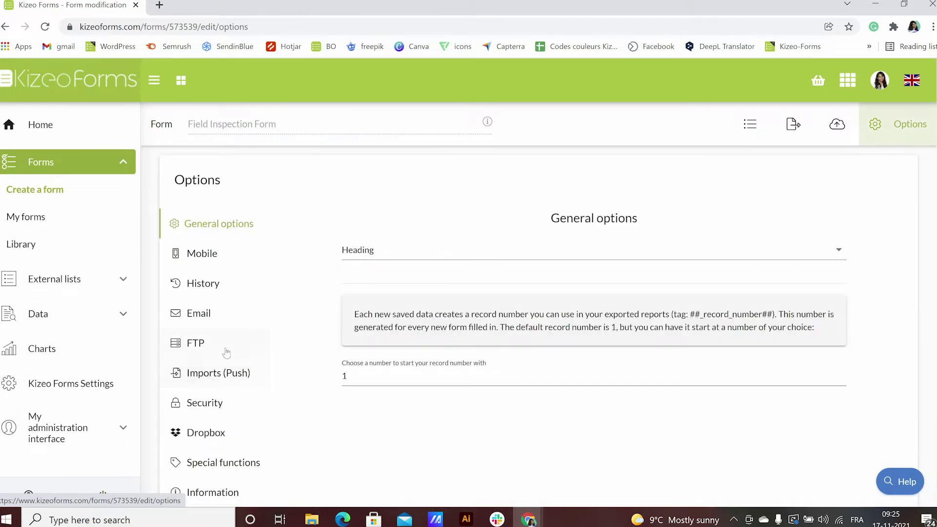
{"action": "scroll", "coordinate": [222, 362], "scroll_direction": "down", "scroll_amount": 1}
{"action": "scroll", "coordinate": [213, 375], "scroll_direction": "down", "scroll_amount": 1}
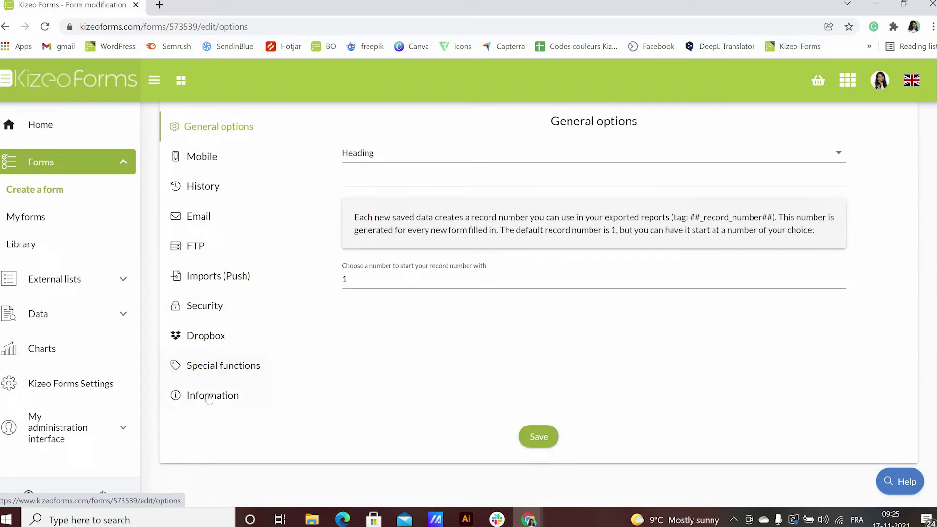
- Show the Information panel and scroll through every form element's Word tag
{"action": "left_click", "coordinate": [209, 397]}
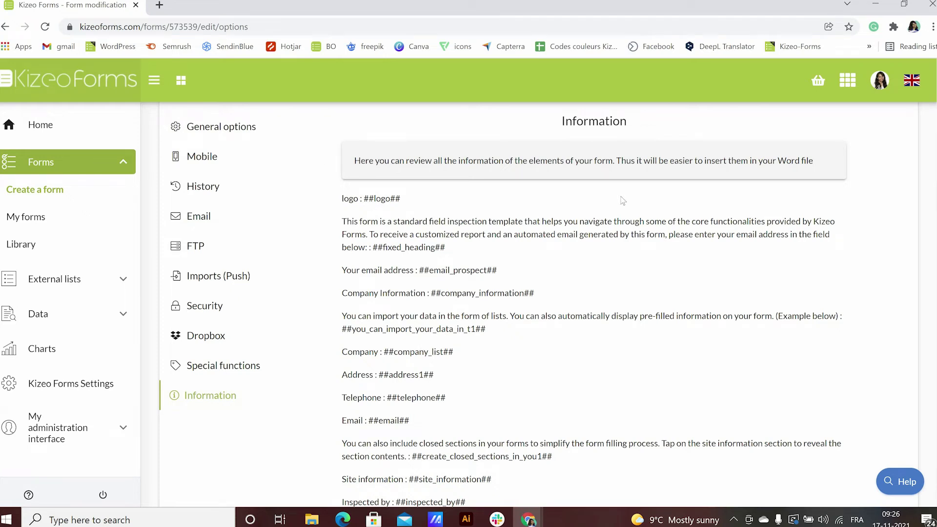
{"action": "scroll", "coordinate": [623, 201], "scroll_direction": "down", "scroll_amount": 10}
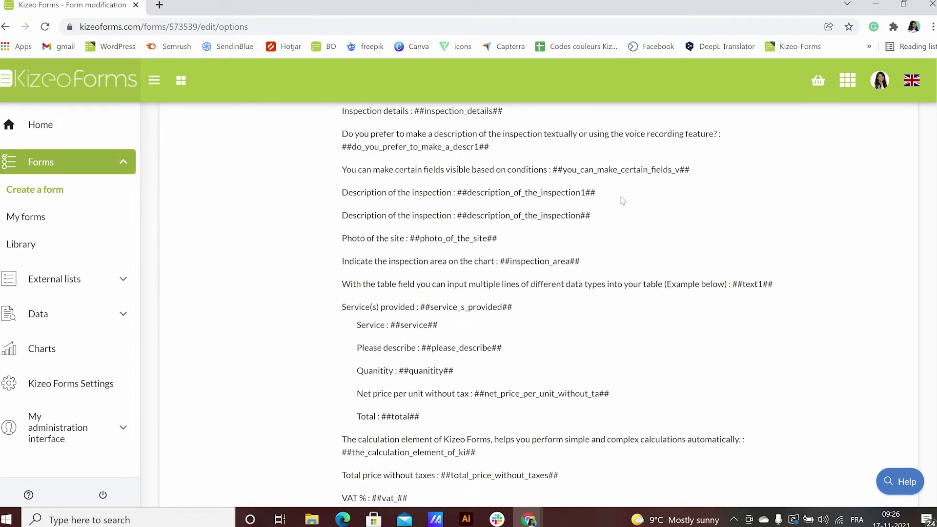
{"action": "scroll", "coordinate": [623, 200], "scroll_direction": "down", "scroll_amount": 7}
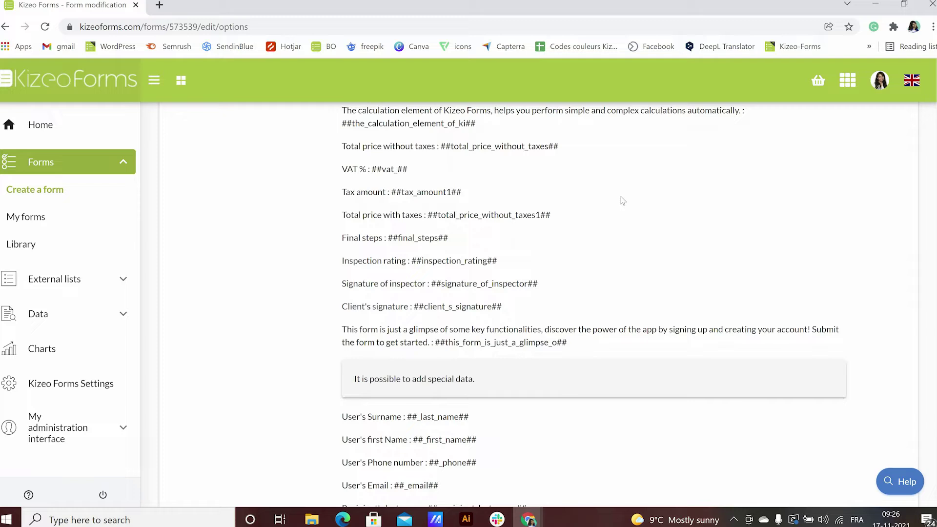
{"action": "scroll", "coordinate": [623, 201], "scroll_direction": "down", "scroll_amount": 4}
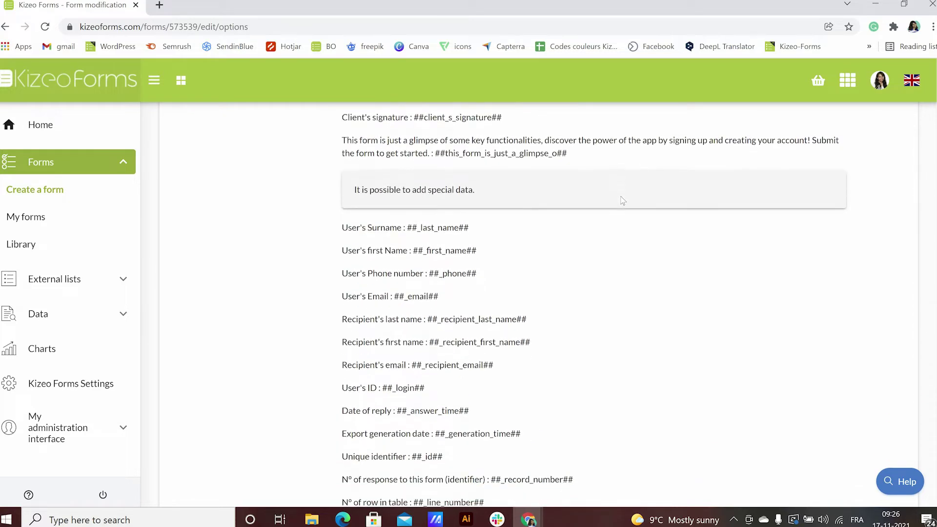
{"action": "scroll", "coordinate": [623, 200], "scroll_direction": "down", "scroll_amount": 6}
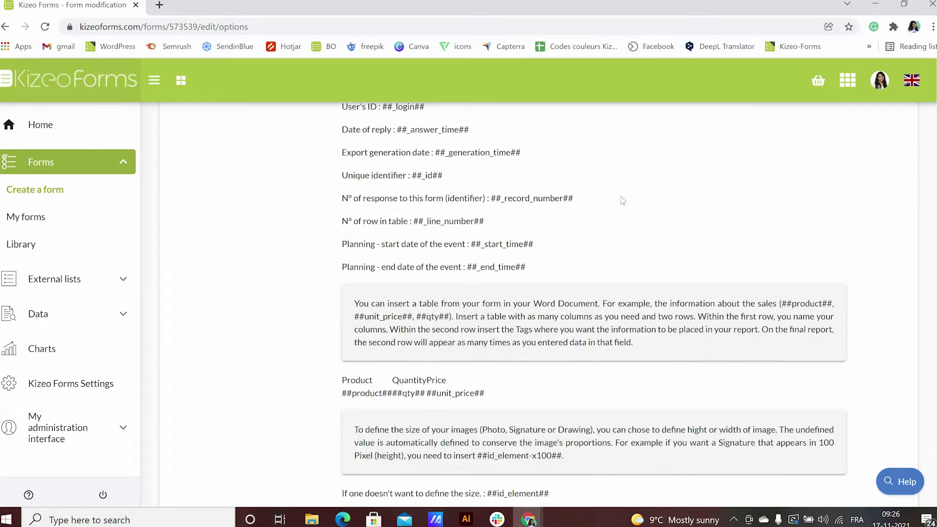
{"action": "scroll", "coordinate": [623, 201], "scroll_direction": "down", "scroll_amount": 7}
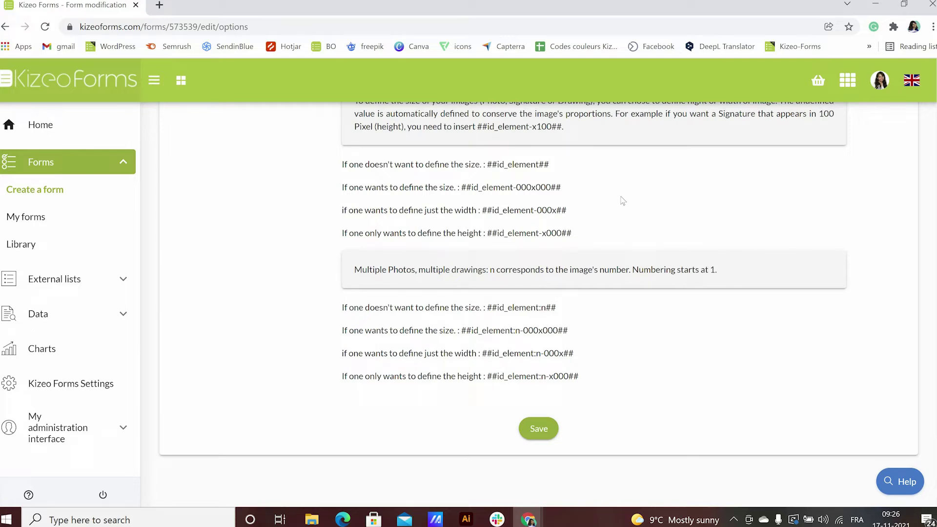
{"action": "scroll", "coordinate": [623, 201], "scroll_direction": "up", "scroll_amount": 20}
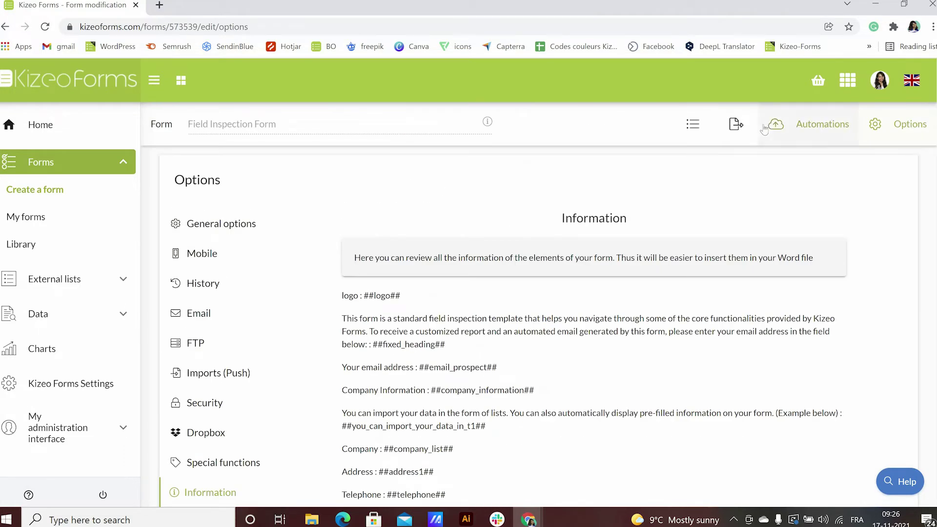
- Add a new Custom-made Word export and download its example Word template
{"action": "left_click", "coordinate": [764, 128]}
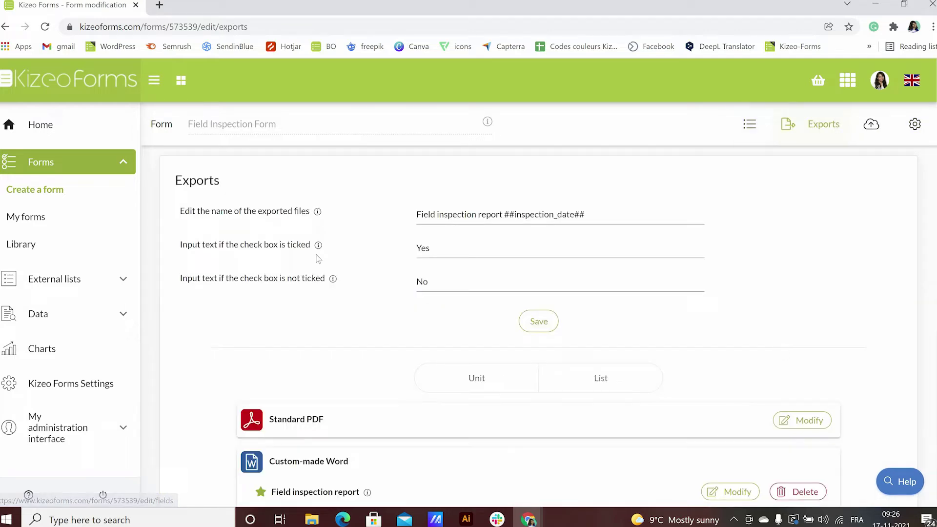
{"action": "scroll", "coordinate": [222, 311], "scroll_direction": "down", "scroll_amount": 3}
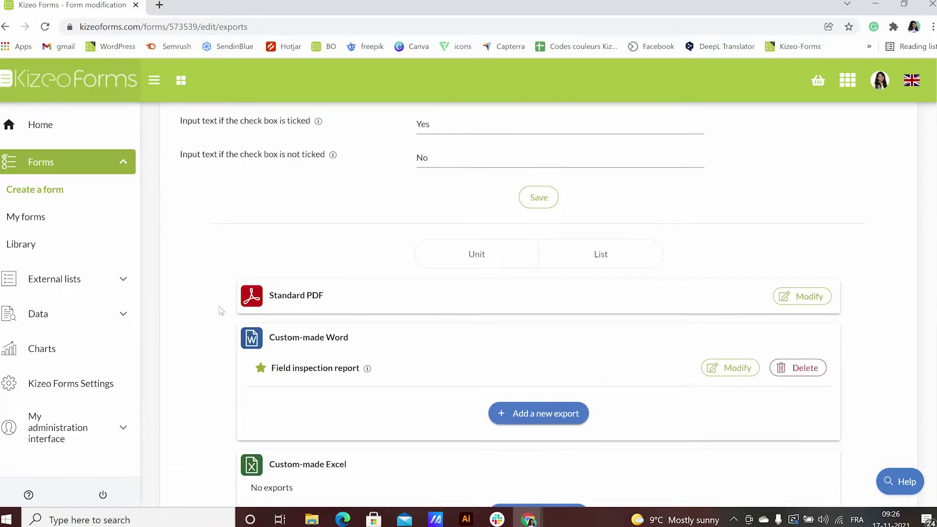
{"action": "scroll", "coordinate": [221, 311], "scroll_direction": "down", "scroll_amount": 1}
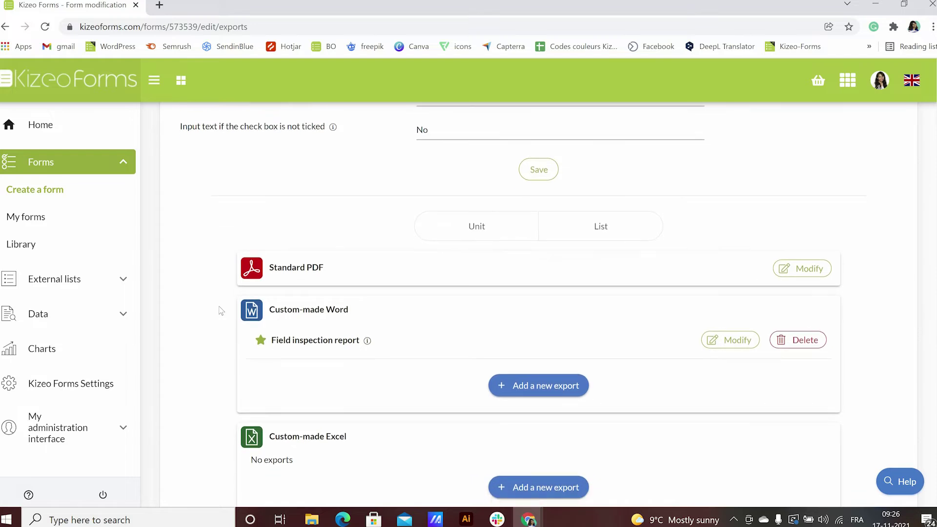
{"action": "scroll", "coordinate": [440, 329], "scroll_direction": "down", "scroll_amount": 1}
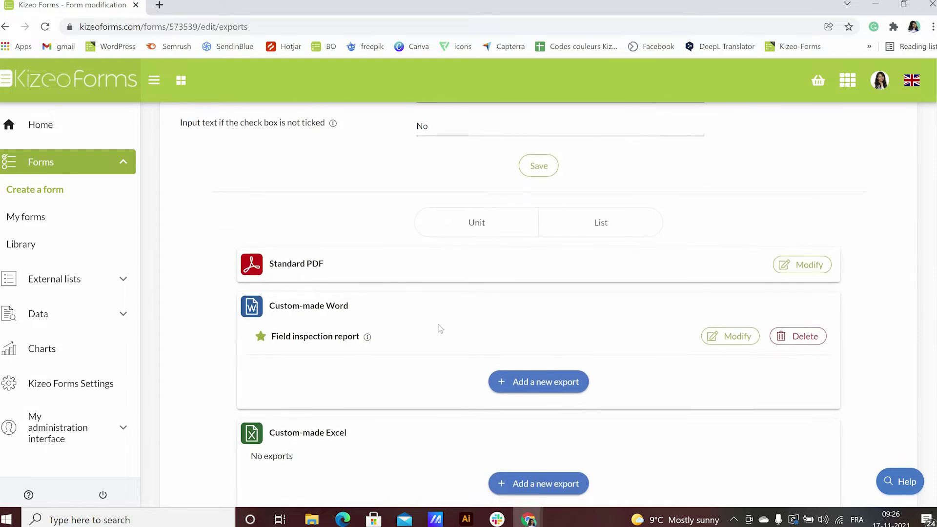
{"action": "left_click", "coordinate": [522, 384]}
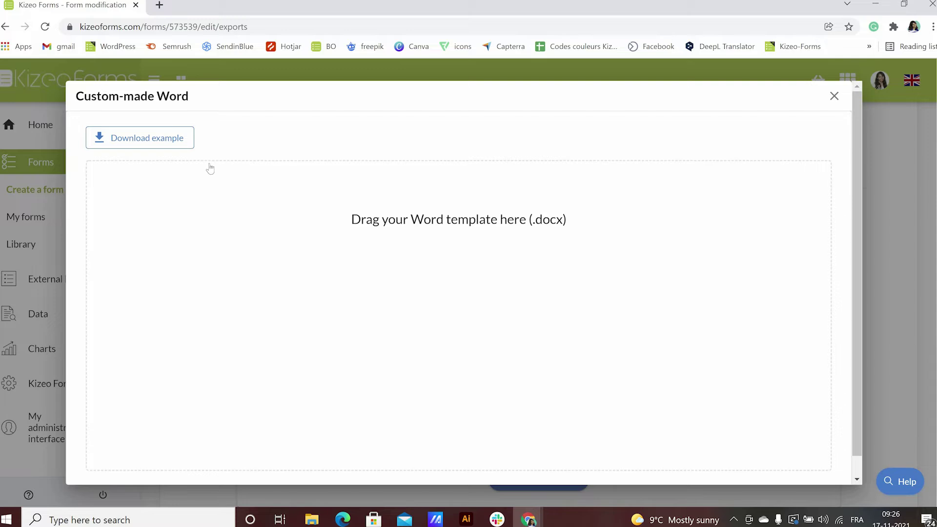
{"action": "left_click", "coordinate": [178, 136]}
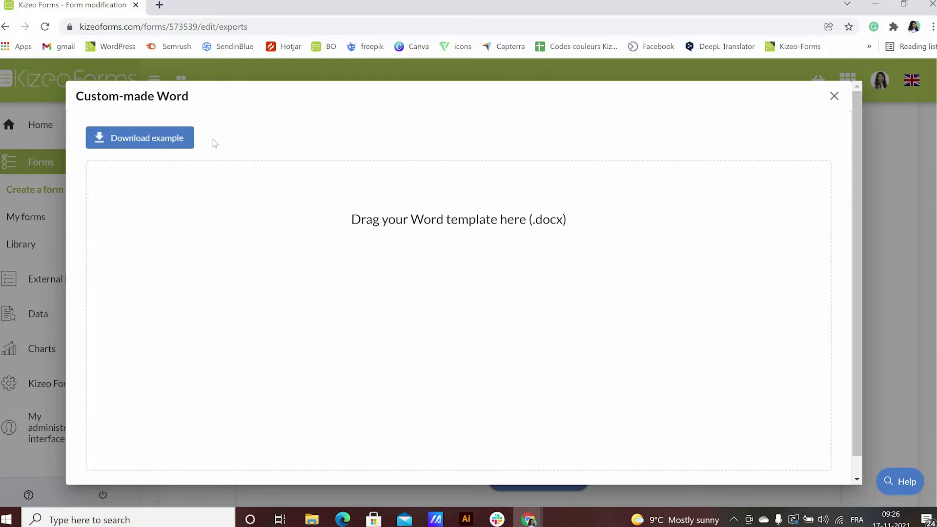
{"action": "left_click", "coordinate": [182, 142]}
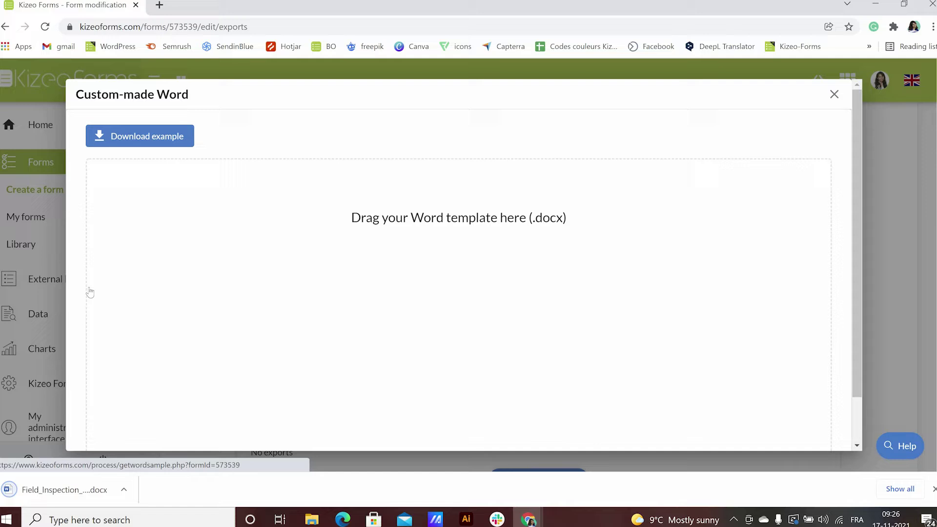
- Open the downloaded template in maximized Word, enable editing, and scroll through its ##tag## placeholders
{"action": "left_click", "coordinate": [83, 489]}
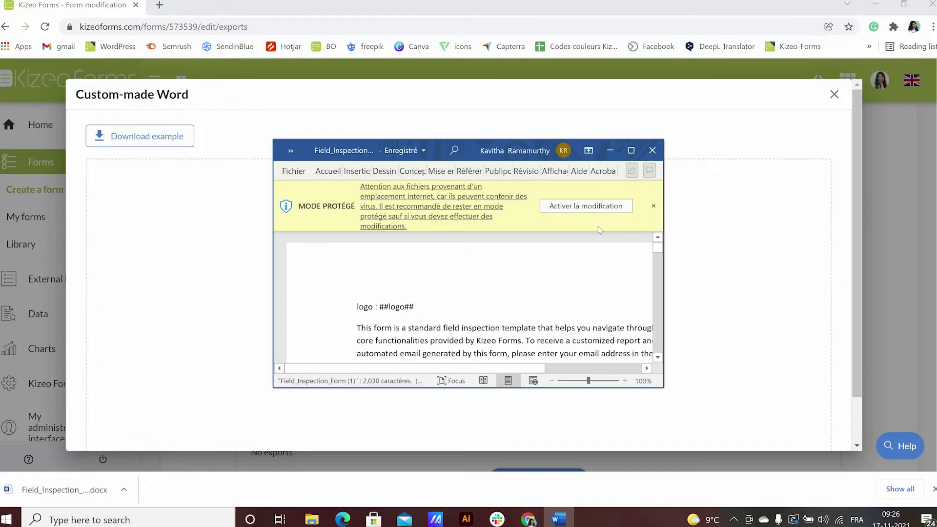
{"action": "left_click", "coordinate": [632, 150]}
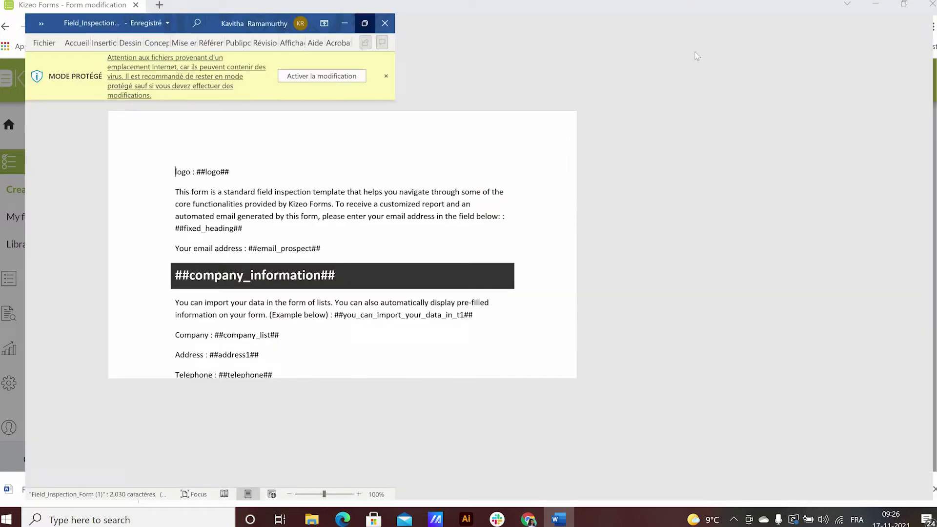
{"action": "left_click", "coordinate": [764, 44]}
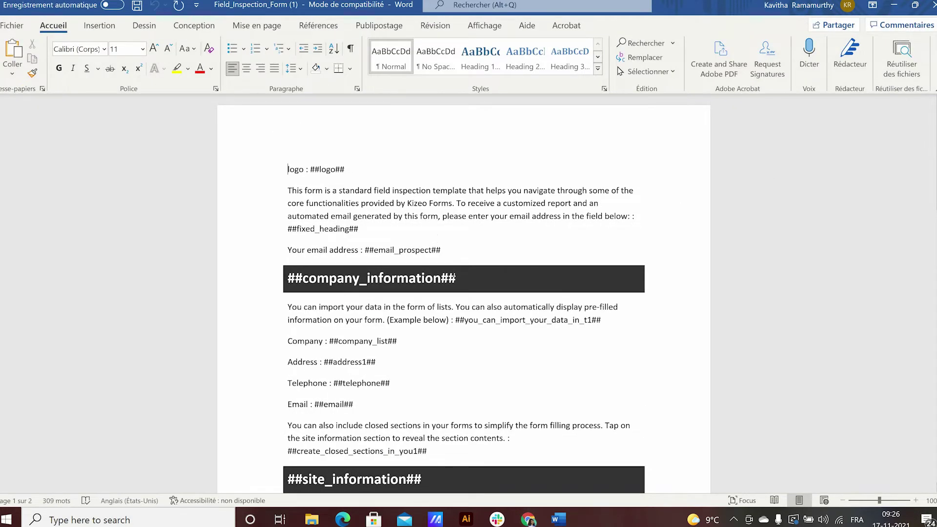
{"action": "scroll", "coordinate": [455, 278], "scroll_direction": "down", "scroll_amount": 3}
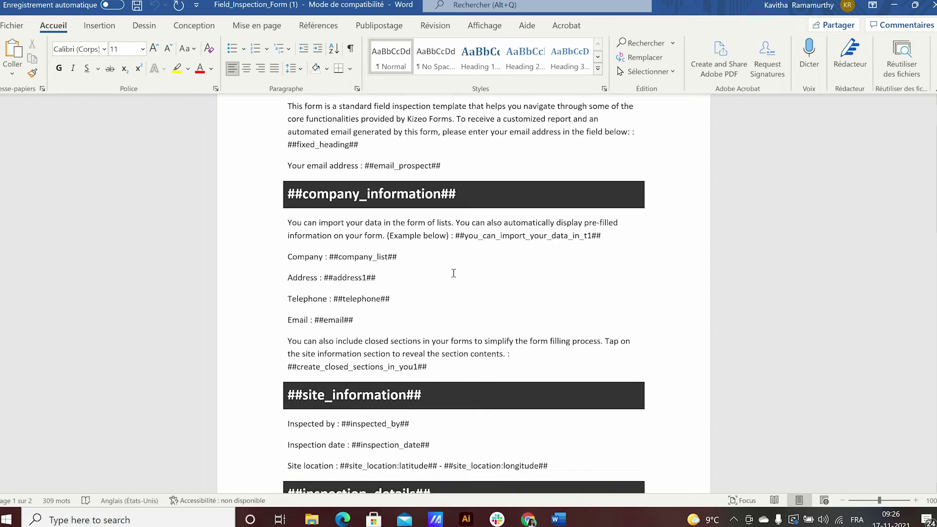
{"action": "scroll", "coordinate": [454, 273], "scroll_direction": "down", "scroll_amount": 10}
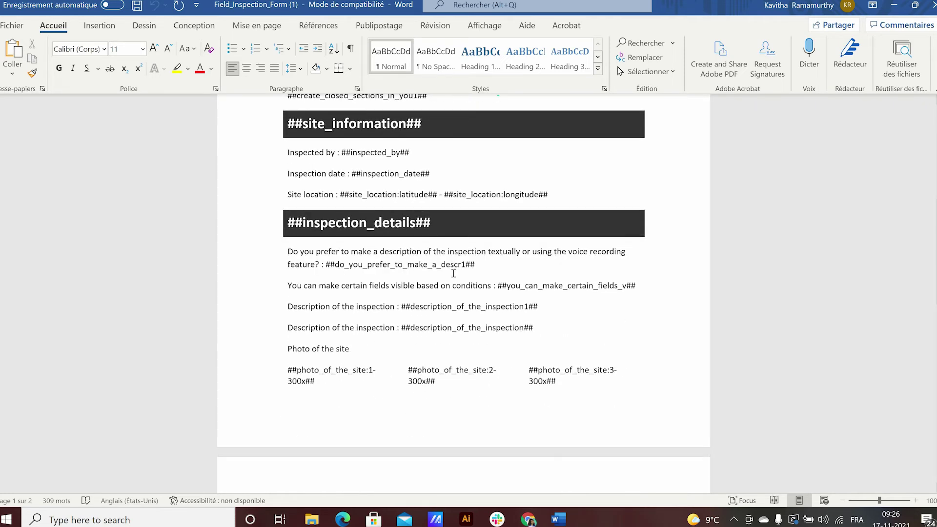
{"action": "scroll", "coordinate": [454, 273], "scroll_direction": "down", "scroll_amount": 20}
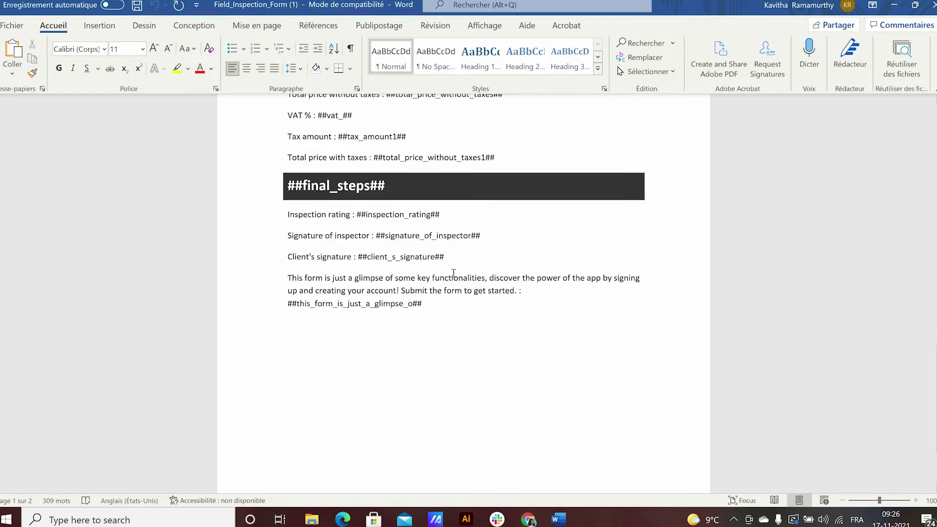
{"action": "scroll", "coordinate": [453, 273], "scroll_direction": "down", "scroll_amount": 3}
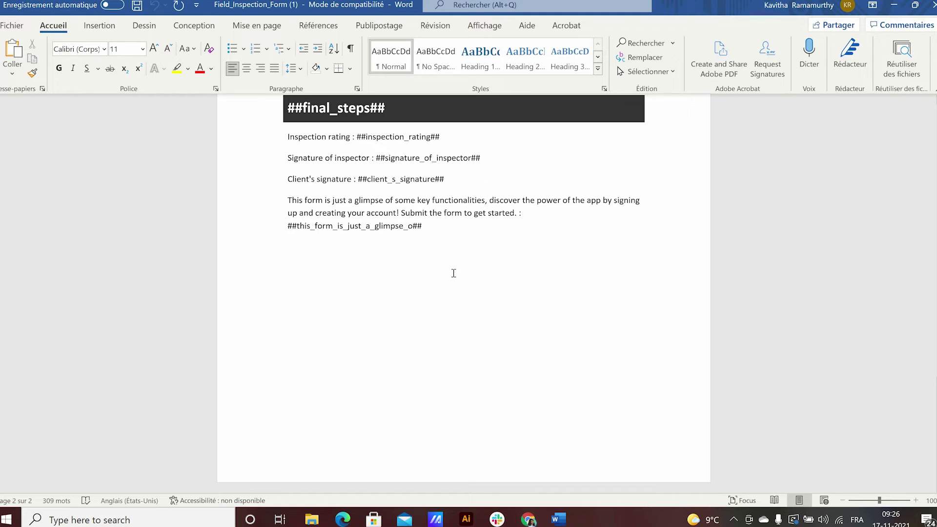
{"action": "scroll", "coordinate": [454, 273], "scroll_direction": "up", "scroll_amount": 2}
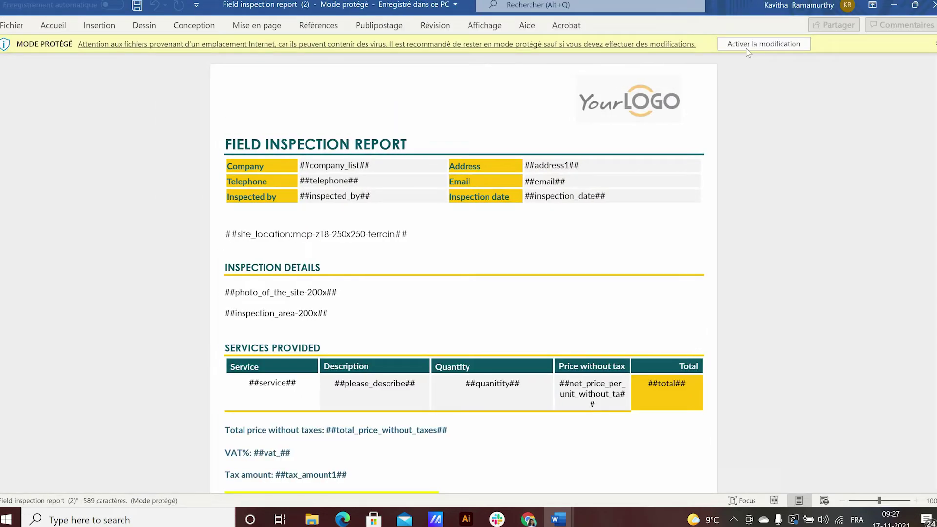
- Unprotect Field inspection report (2), review its tags, then open the upload file picker
{"action": "left_click", "coordinate": [745, 46]}
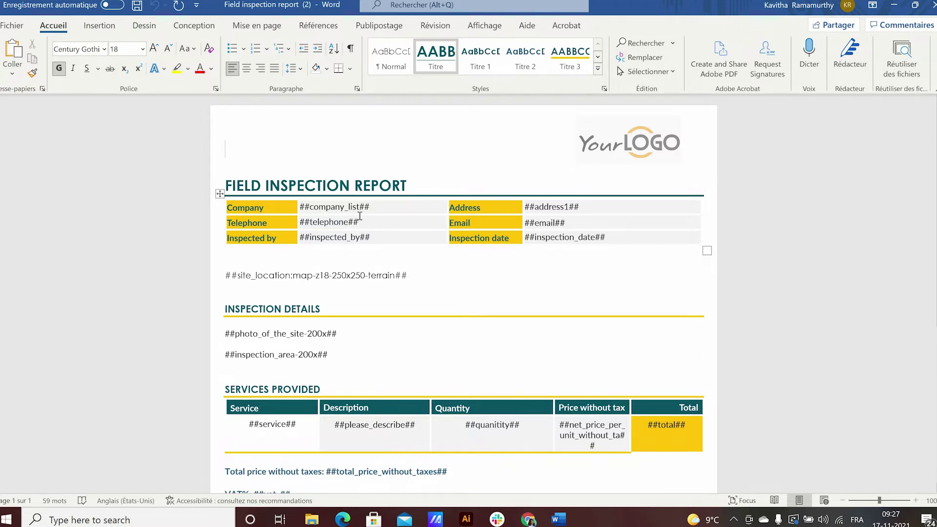
{"action": "scroll", "coordinate": [360, 216], "scroll_direction": "down", "scroll_amount": 2}
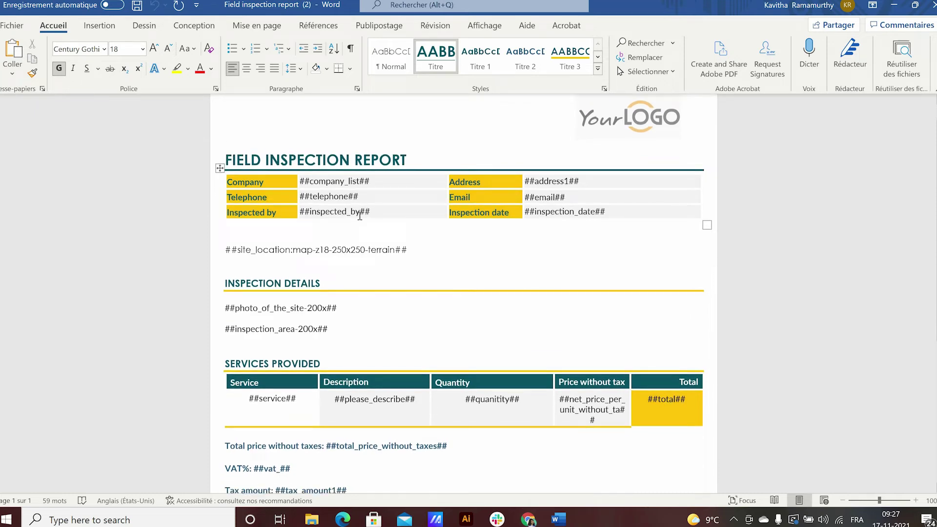
{"action": "scroll", "coordinate": [346, 201], "scroll_direction": "down", "scroll_amount": 1}
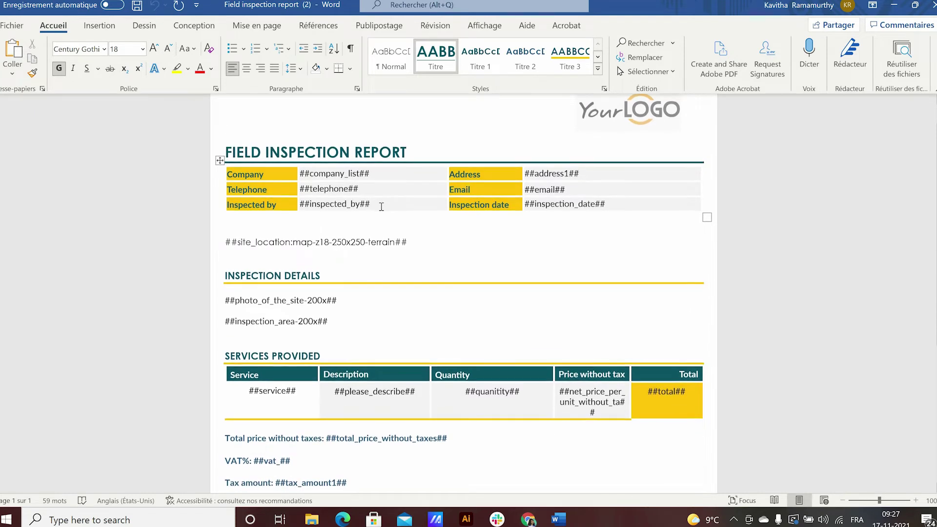
{"action": "double_click", "coordinate": [293, 203]}
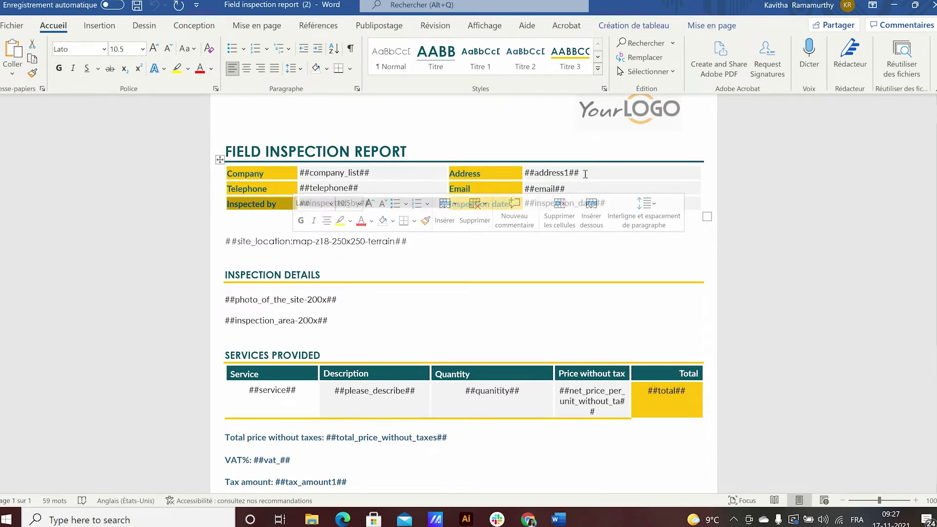
{"action": "left_click", "coordinate": [465, 277]}
{"action": "scroll", "coordinate": [464, 366], "scroll_direction": "down", "scroll_amount": 3}
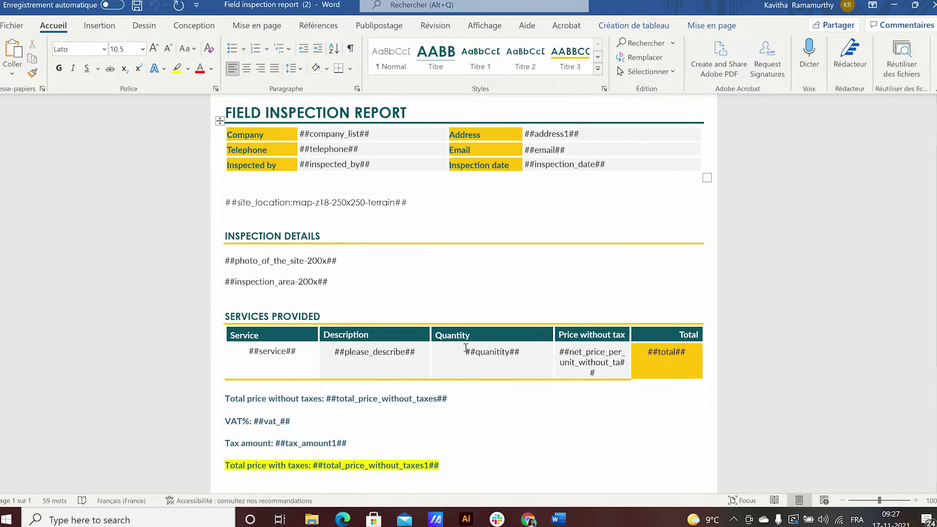
{"action": "scroll", "coordinate": [616, 324], "scroll_direction": "down", "scroll_amount": 7}
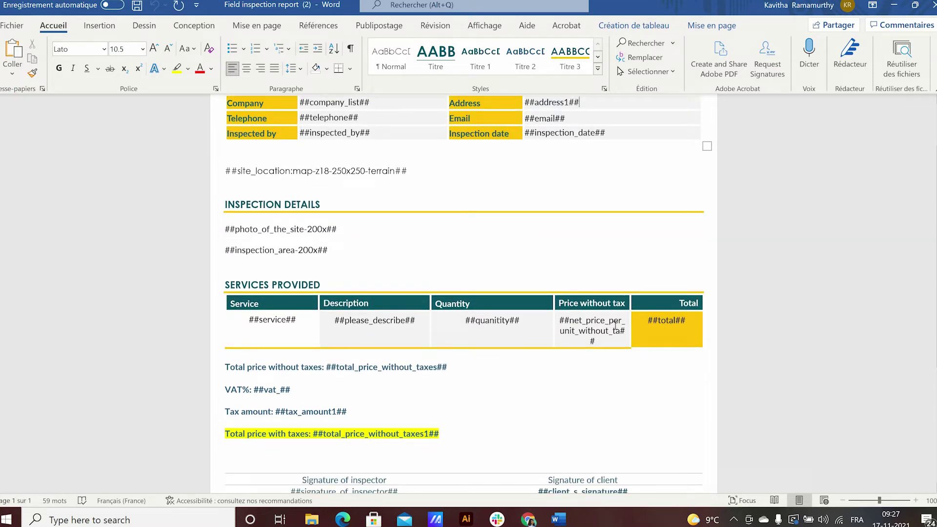
{"action": "scroll", "coordinate": [616, 326], "scroll_direction": "down", "scroll_amount": 5}
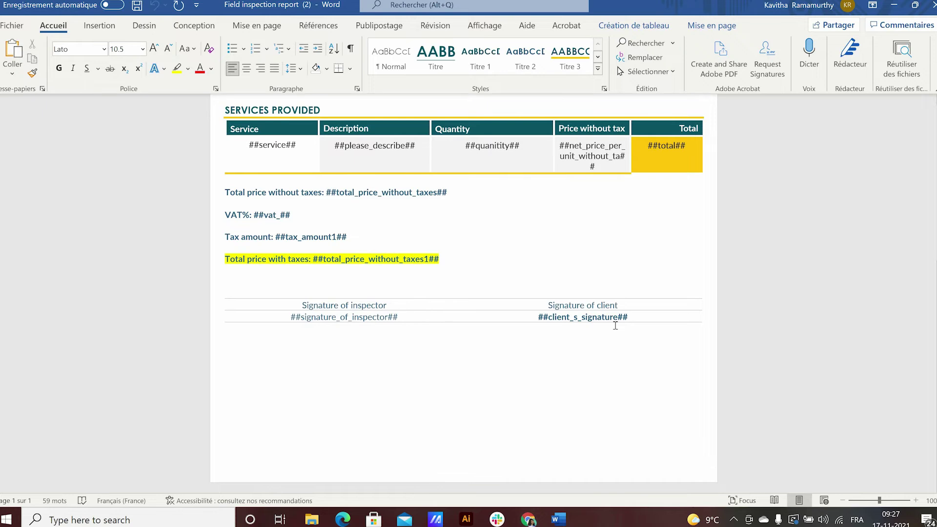
{"action": "scroll", "coordinate": [616, 326], "scroll_direction": "up", "scroll_amount": 12}
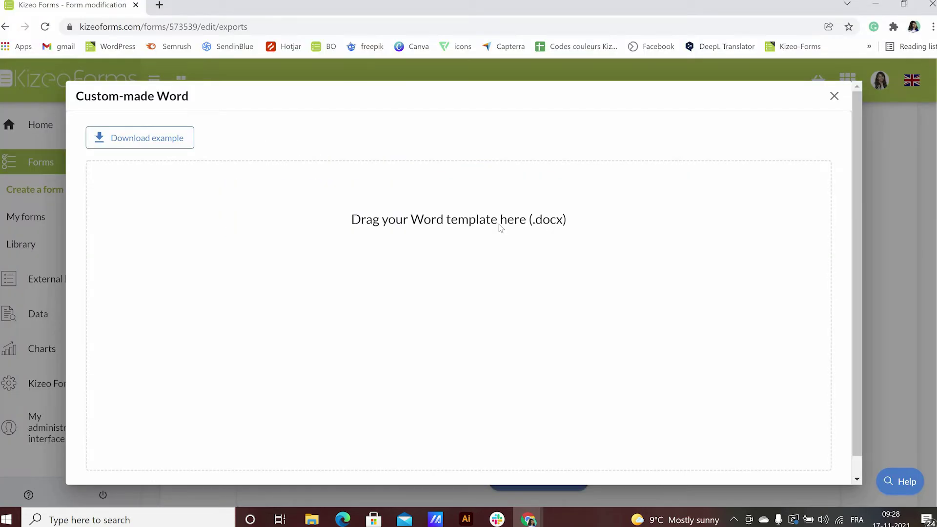
{"action": "left_click", "coordinate": [502, 226]}
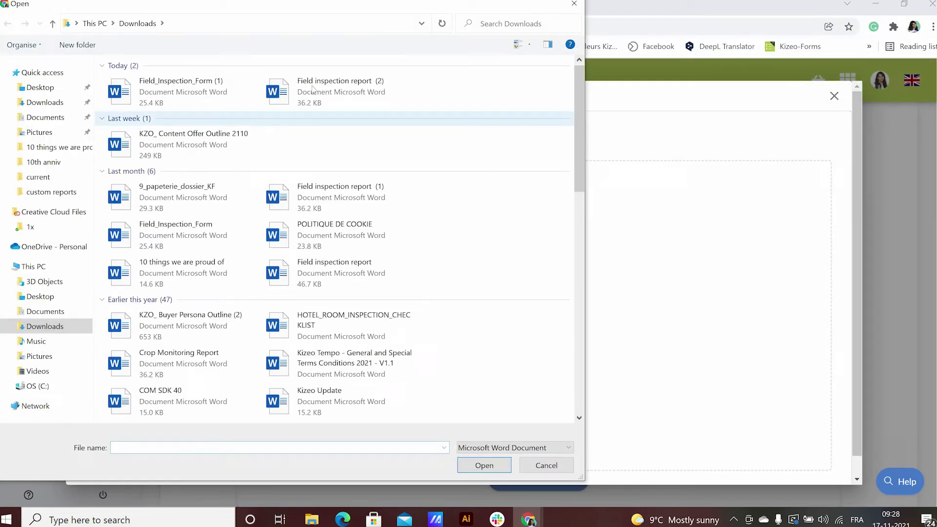
- Upload Field inspection report (2) as the template and save the Custom-made Word export
{"action": "left_click", "coordinate": [312, 90]}
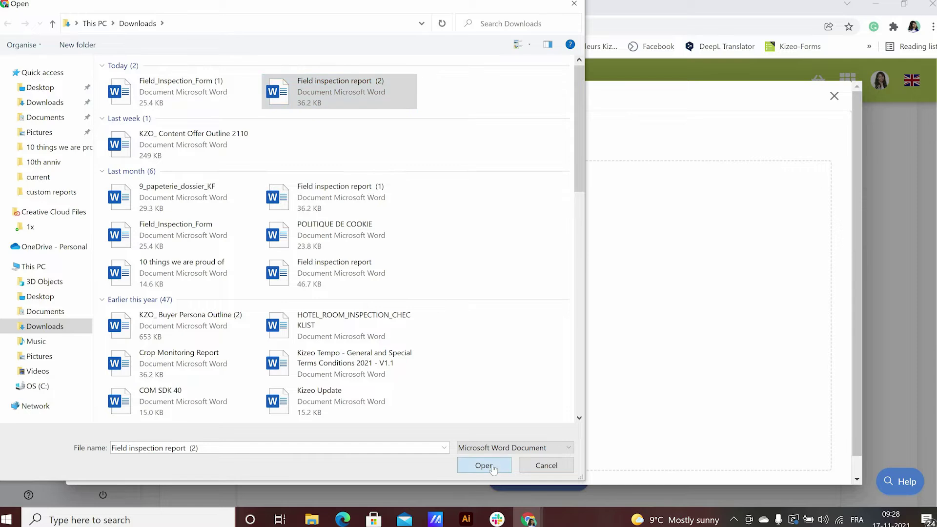
{"action": "left_click", "coordinate": [484, 465]}
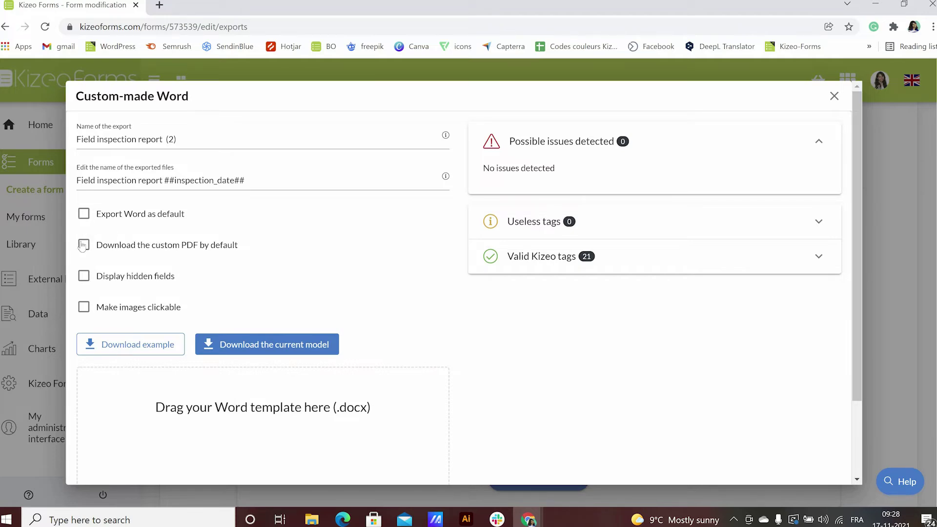
{"action": "scroll", "coordinate": [723, 343], "scroll_direction": "down", "scroll_amount": 2}
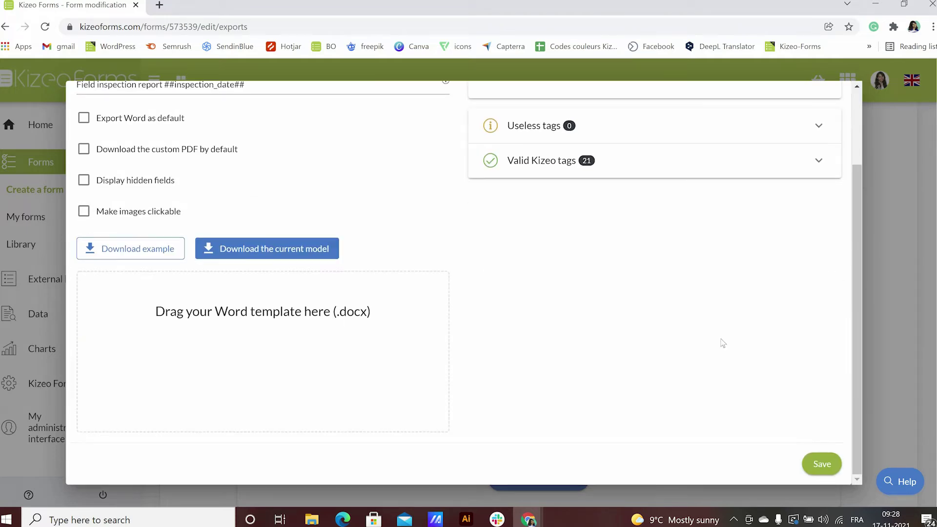
{"action": "left_click", "coordinate": [824, 472]}
{"action": "scroll", "coordinate": [248, 464], "scroll_direction": "down", "scroll_amount": 3}
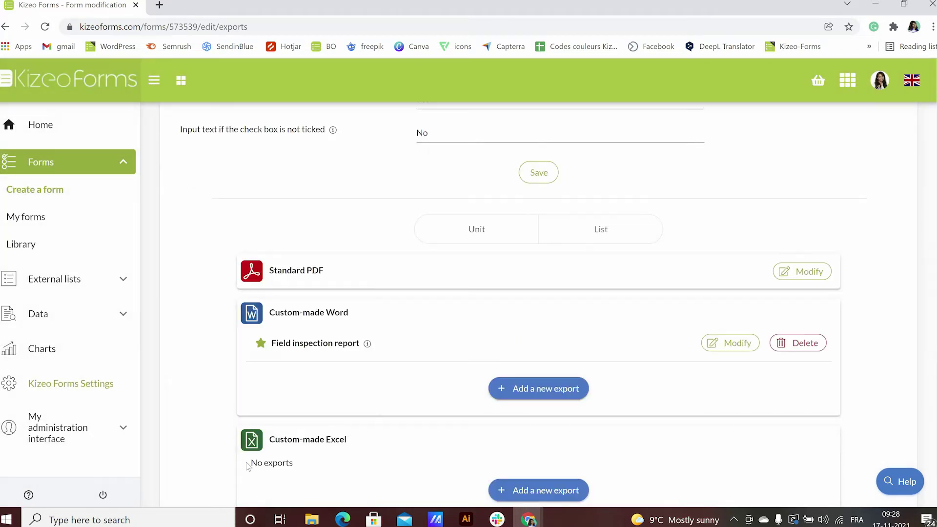
{"action": "scroll", "coordinate": [248, 466], "scroll_direction": "down", "scroll_amount": 1}
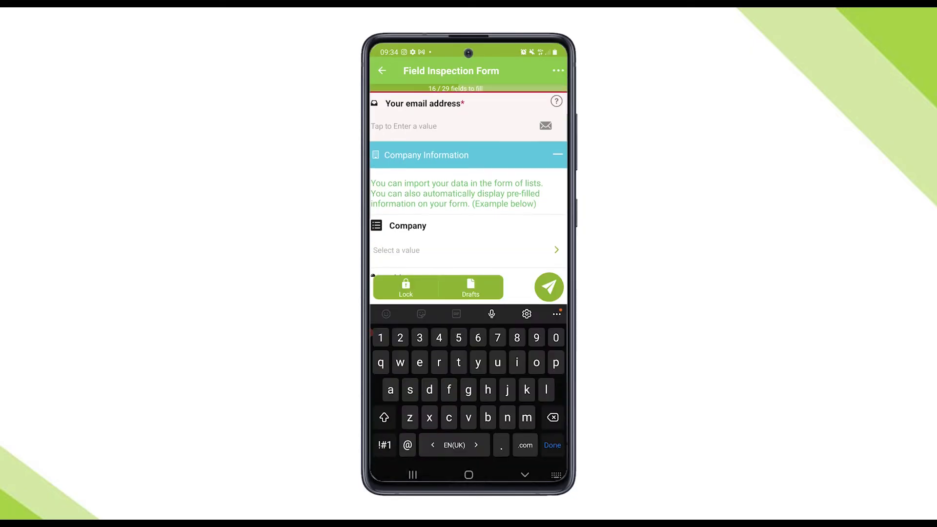
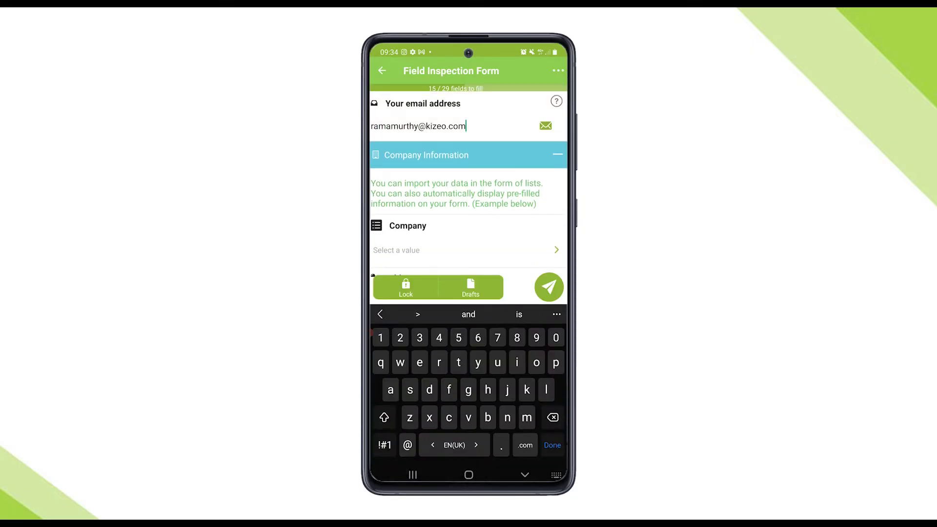
- Enter the contact's e-mail, choose company Alfredo's, pick the inspector and capture the site location
{"action": "left_click", "coordinate": [439, 215]}
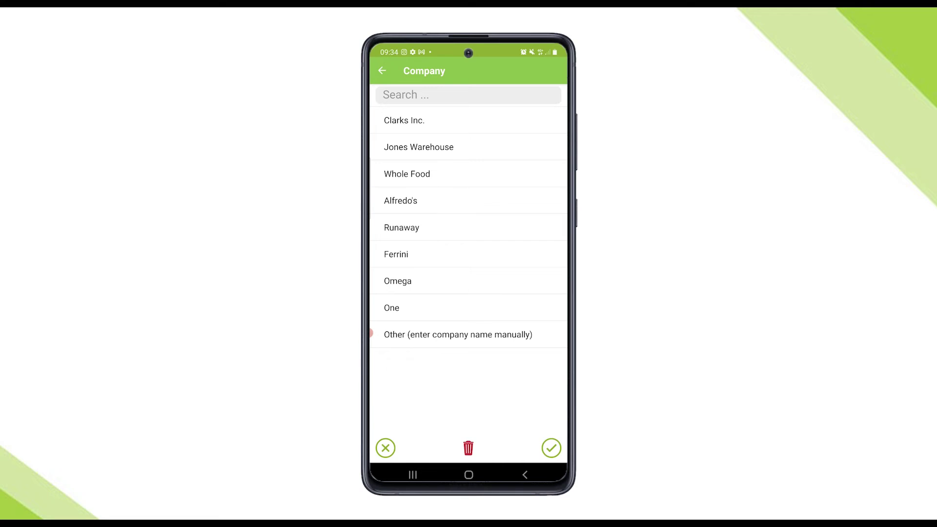
{"action": "left_click", "coordinate": [401, 201]}
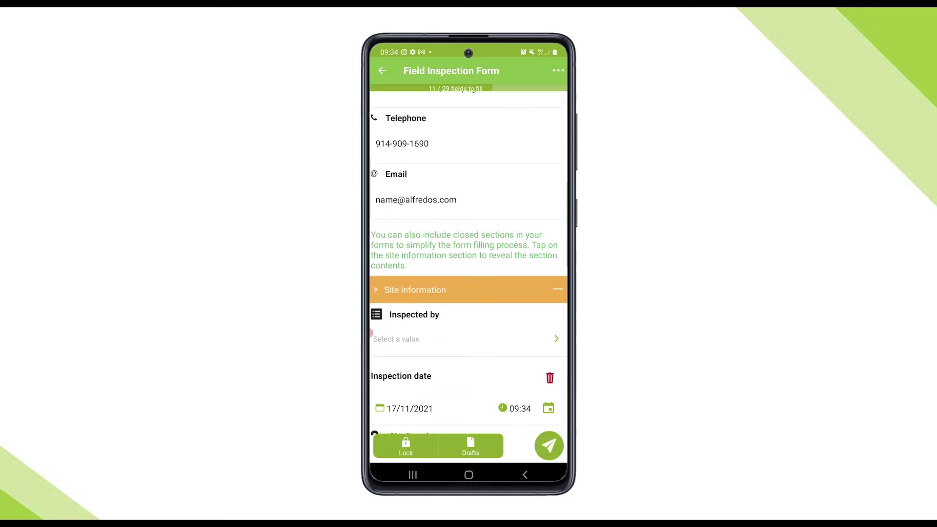
{"action": "scroll", "coordinate": [469, 293], "scroll_direction": "down", "scroll_amount": 1}
{"action": "left_click", "coordinate": [397, 278]}
{"action": "left_click", "coordinate": [410, 335]}
{"action": "scroll", "coordinate": [469, 293], "scroll_direction": "down", "scroll_amount": 2}
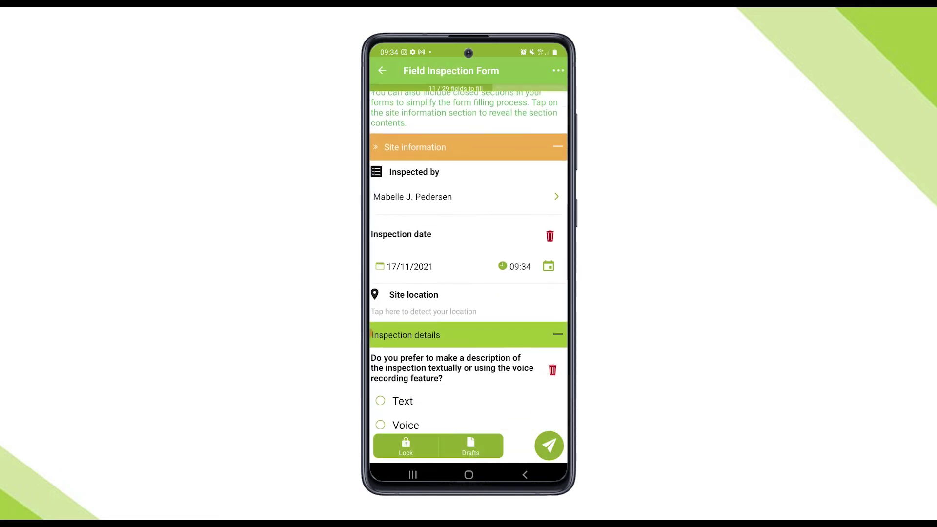
{"action": "scroll", "coordinate": [371, 335], "scroll_direction": "down", "scroll_amount": 1}
{"action": "left_click", "coordinate": [424, 260]}
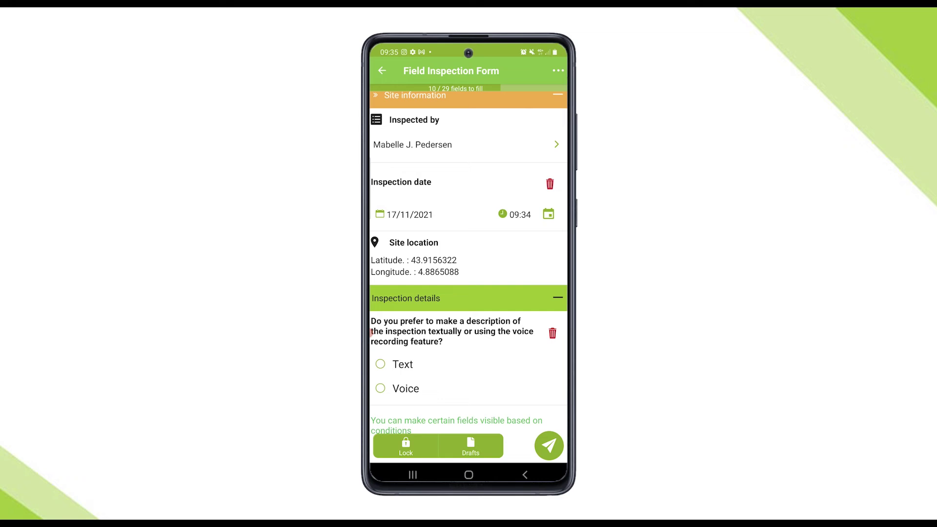
- Add a text description: 'No issues detected, project is advancing at the rate expected'
{"action": "scroll", "coordinate": [469, 317], "scroll_direction": "down", "scroll_amount": 3}
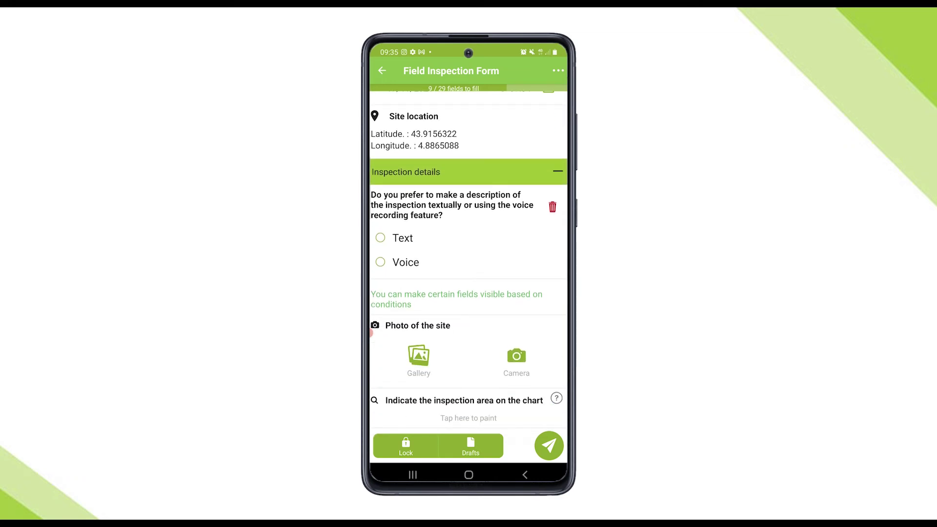
{"action": "left_click", "coordinate": [380, 238]}
{"action": "left_click", "coordinate": [371, 333]}
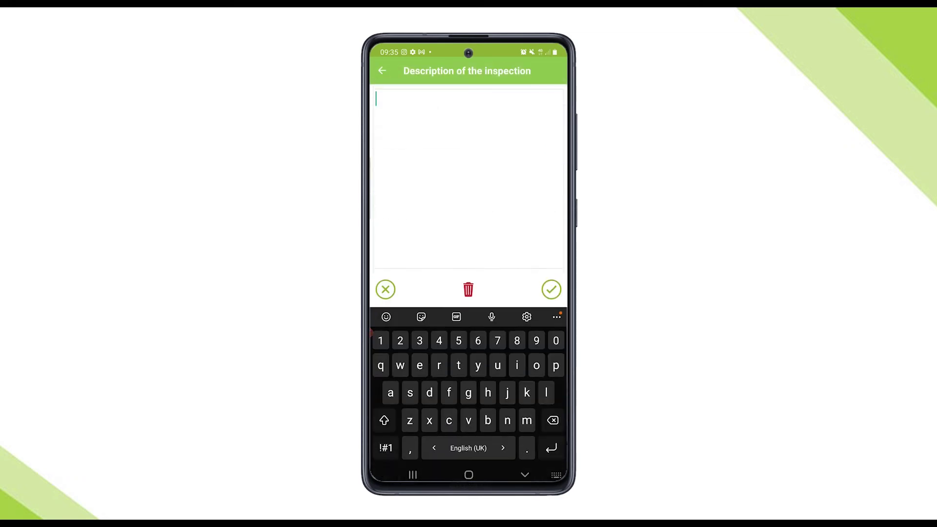
{"action": "type", "text": "No issu"}
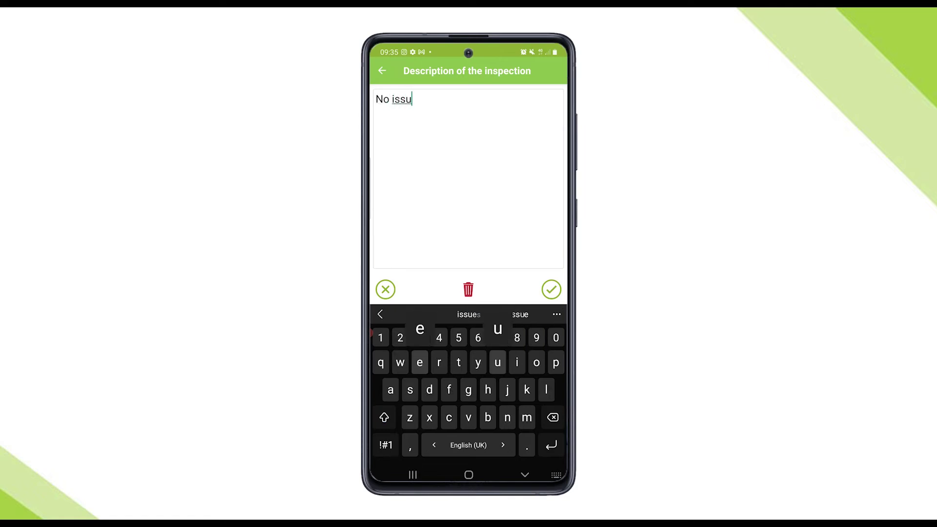
{"action": "type", "text": "es detecte"}
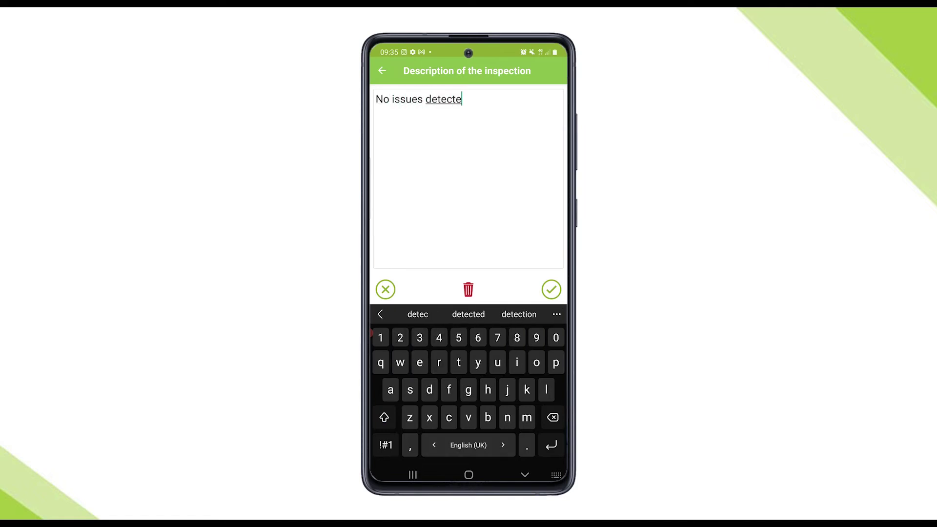
{"action": "type", "text": "d, project i"}
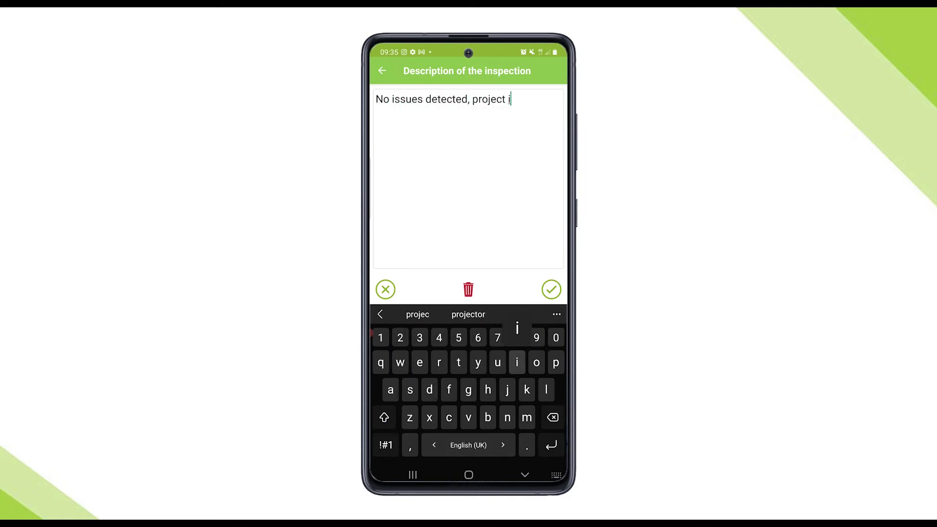
{"action": "type", "text": "s advancin"}
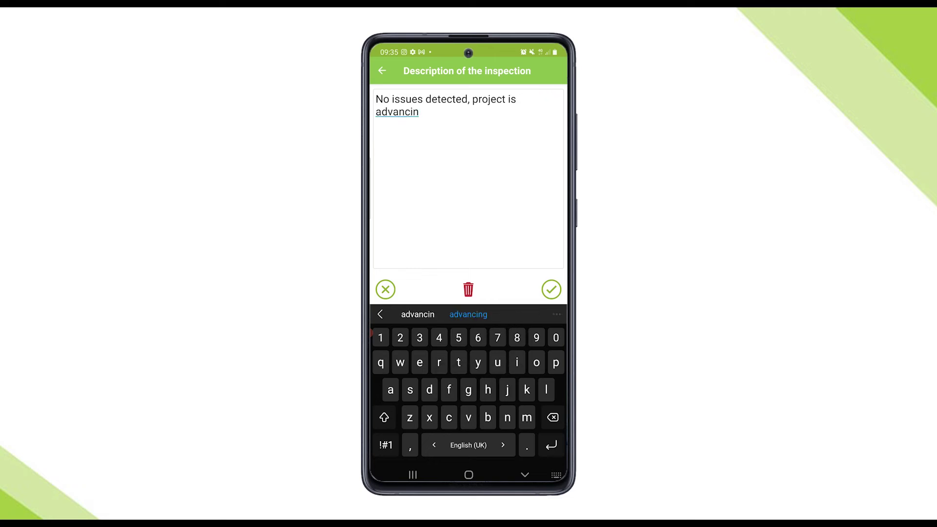
{"action": "type", "text": "g at the rate e"}
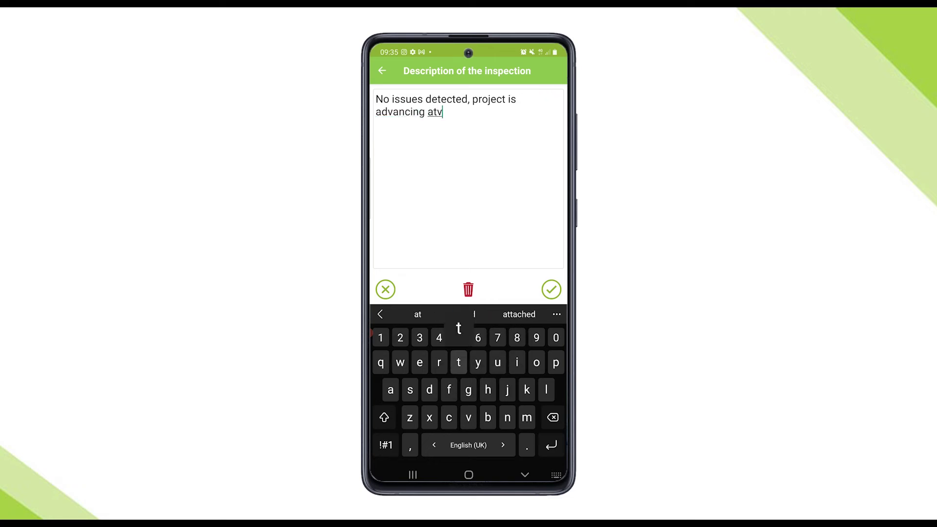
{"action": "type", "text": "x0ec"}
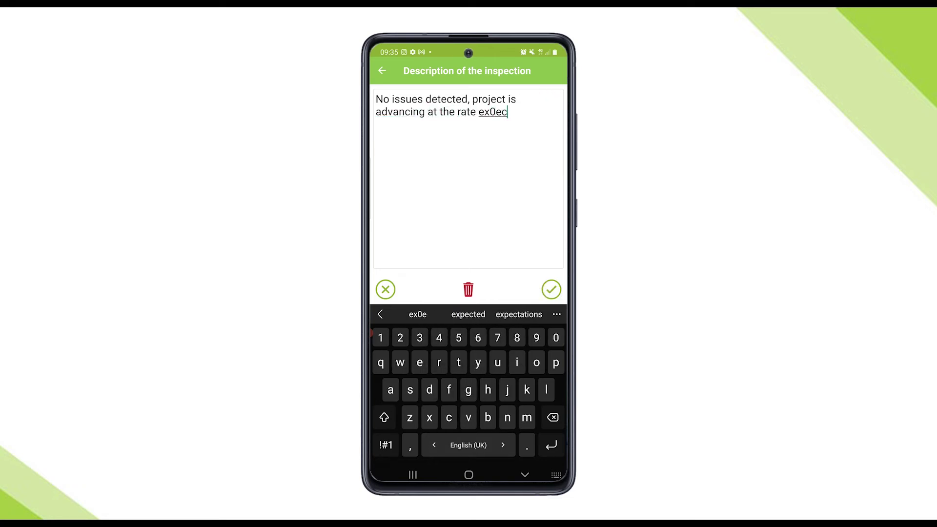
{"action": "left_click", "coordinate": [469, 315]}
{"action": "left_click", "coordinate": [552, 289]}
{"action": "scroll", "coordinate": [469, 293], "scroll_direction": "down", "scroll_amount": 5}
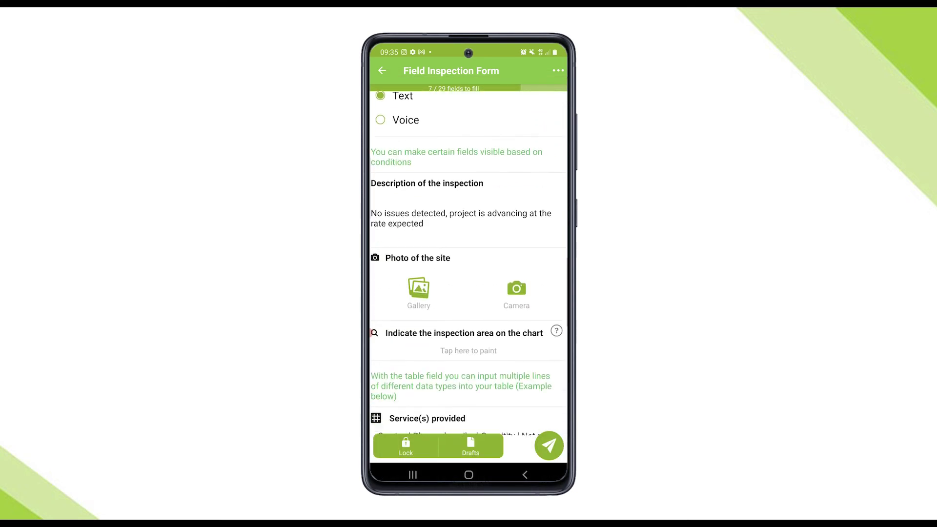
- Attach the building photo and circle the inspection area on the floor plan
{"action": "left_click", "coordinate": [418, 226]}
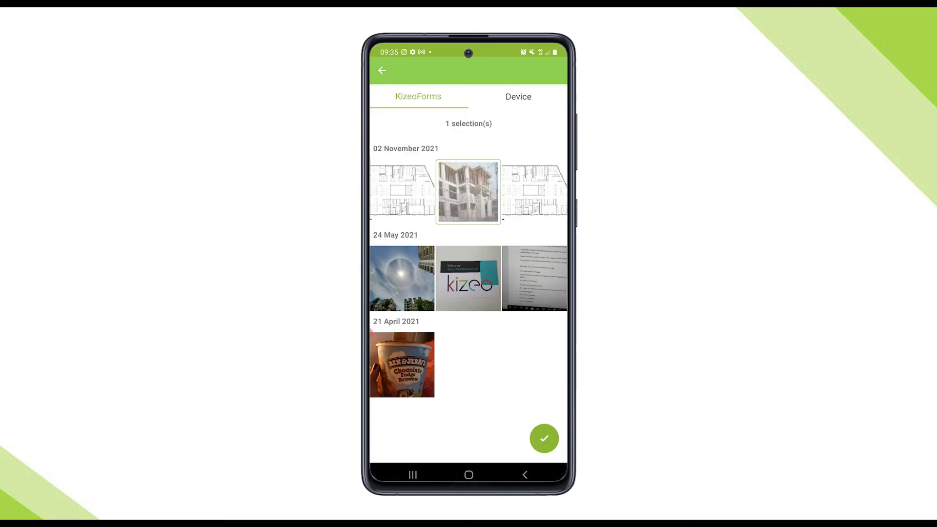
{"action": "left_click", "coordinate": [468, 192]}
{"action": "left_click", "coordinate": [468, 192]}
{"action": "left_click", "coordinate": [545, 438]}
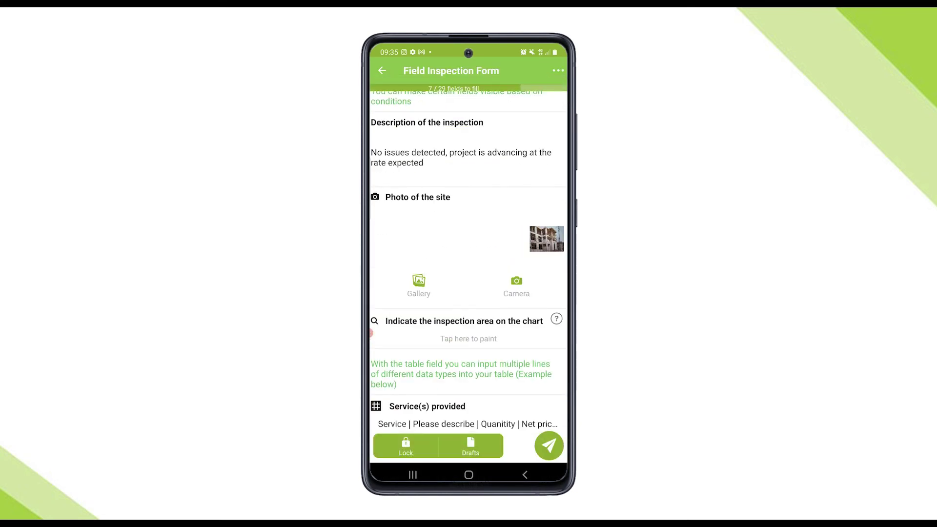
{"action": "scroll", "coordinate": [468, 293], "scroll_direction": "down", "scroll_amount": 3}
{"action": "left_click", "coordinate": [469, 185]}
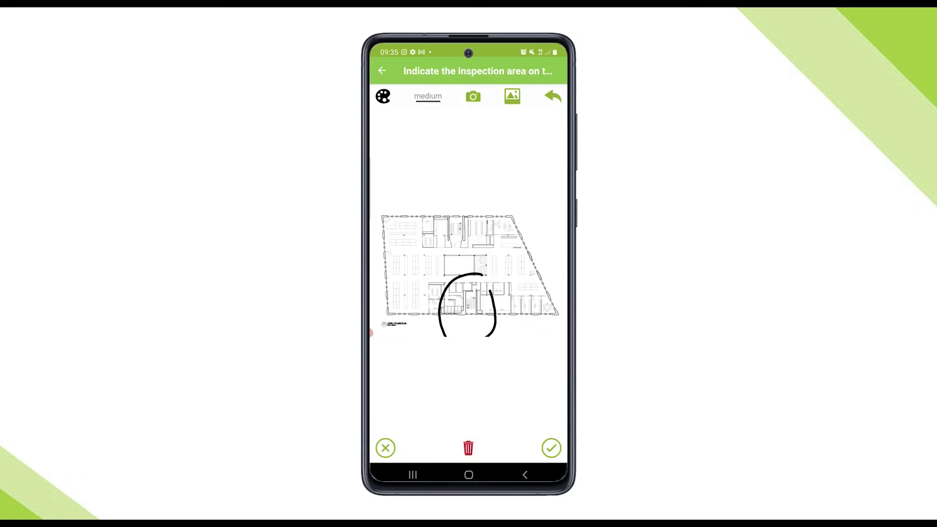
{"action": "left_click", "coordinate": [551, 448]}
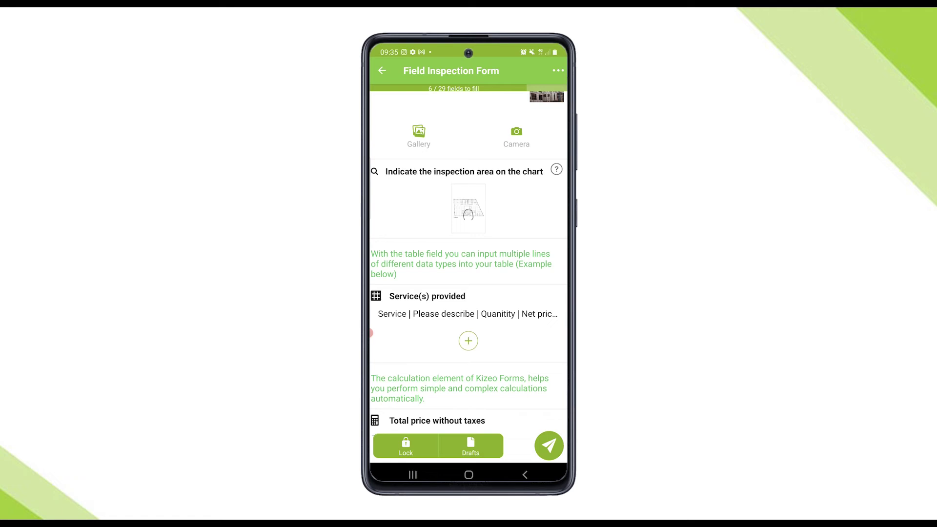
- Add a Supply of the necessary equipment service: 'metal rods', price 25, VAT 20
{"action": "left_click", "coordinate": [469, 341]}
{"action": "left_click", "coordinate": [439, 119]}
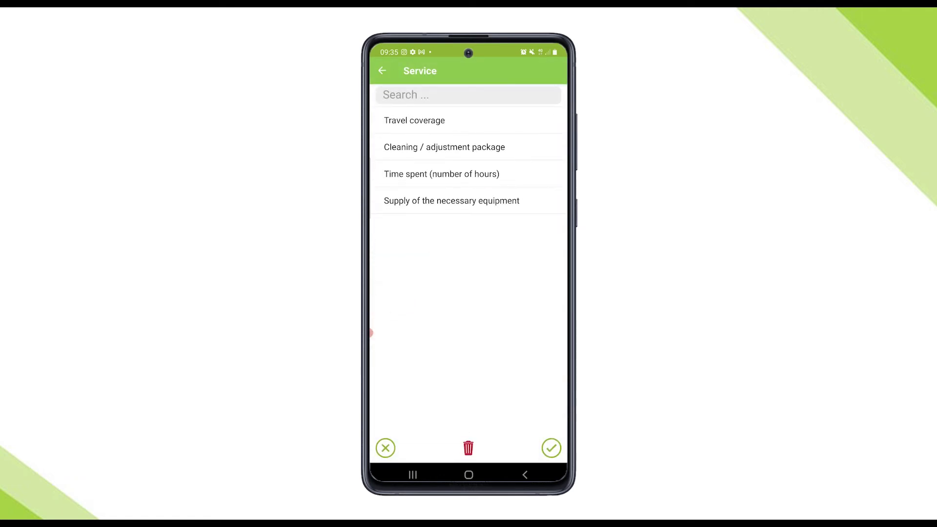
{"action": "left_click", "coordinate": [451, 200]}
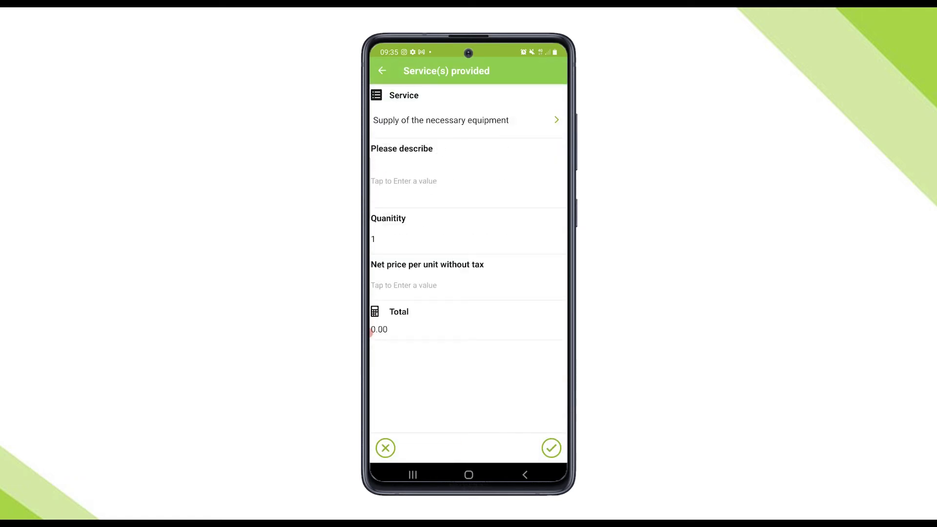
{"action": "left_click", "coordinate": [403, 182]}
{"action": "type", "text": "metal "}
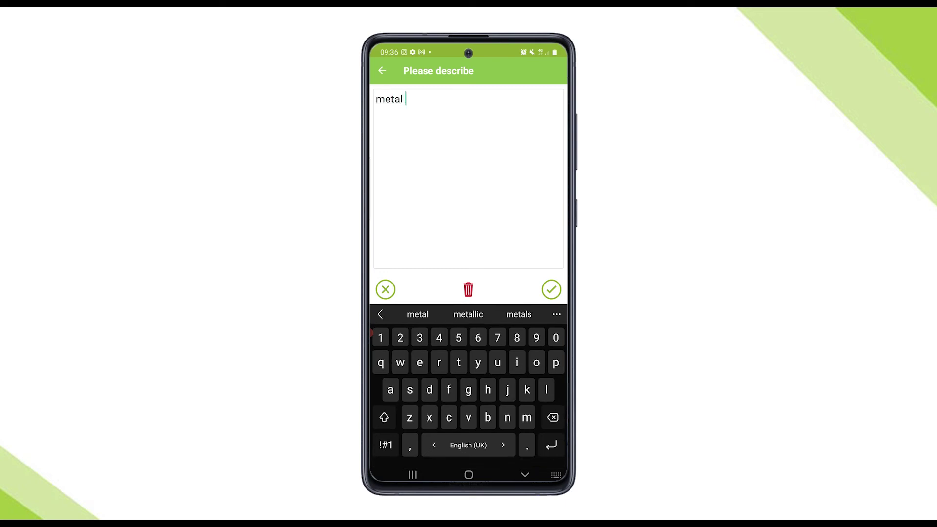
{"action": "type", "text": "rods"}
{"action": "left_click", "coordinate": [552, 290]}
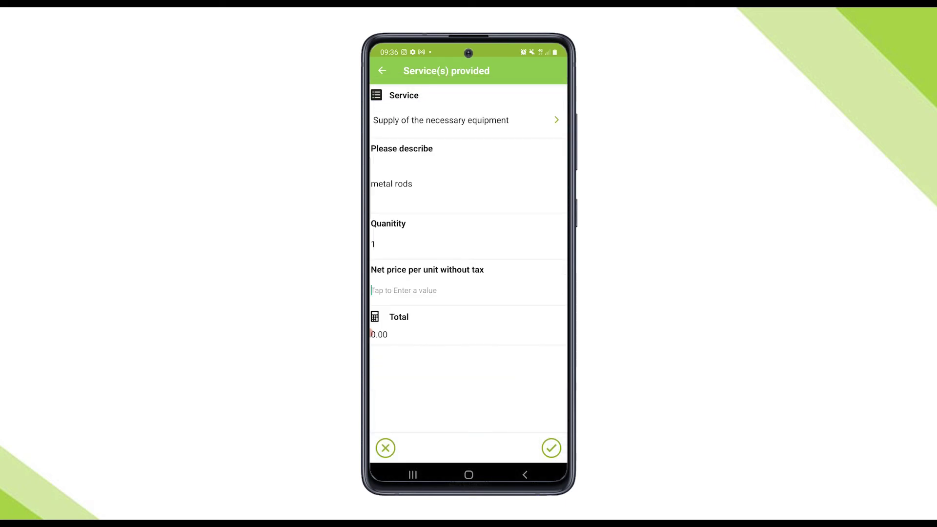
{"action": "left_click", "coordinate": [552, 309]}
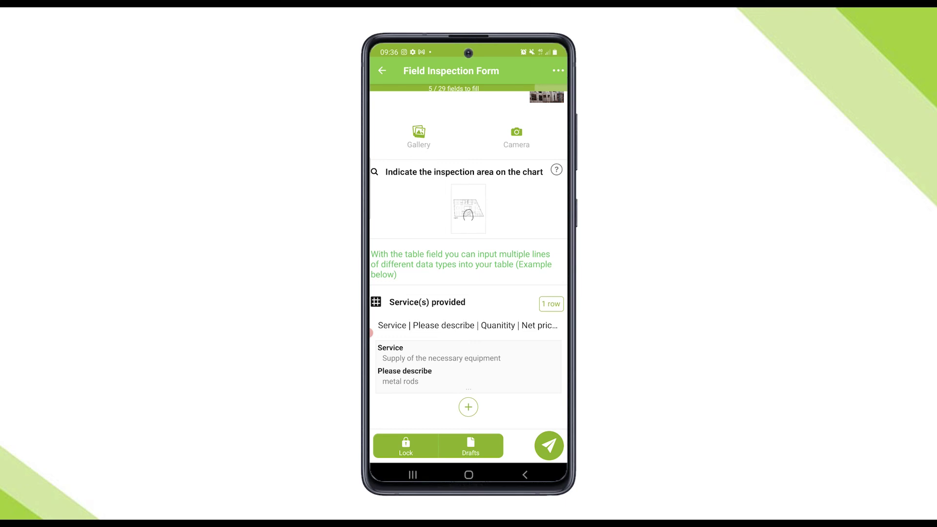
{"action": "scroll", "coordinate": [469, 258], "scroll_direction": "down", "scroll_amount": 5}
{"action": "left_click", "coordinate": [464, 274]}
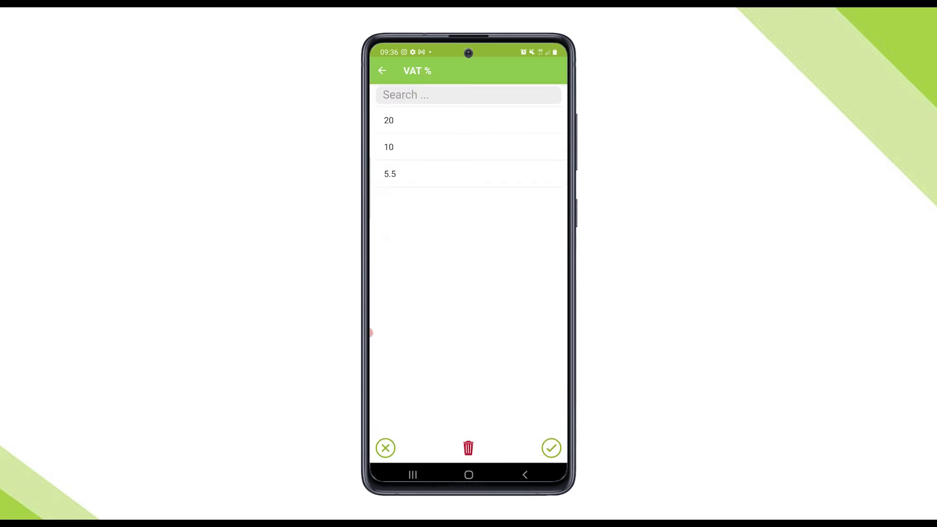
{"action": "left_click", "coordinate": [389, 120]}
{"action": "scroll", "coordinate": [468, 258], "scroll_direction": "down", "scroll_amount": 3}
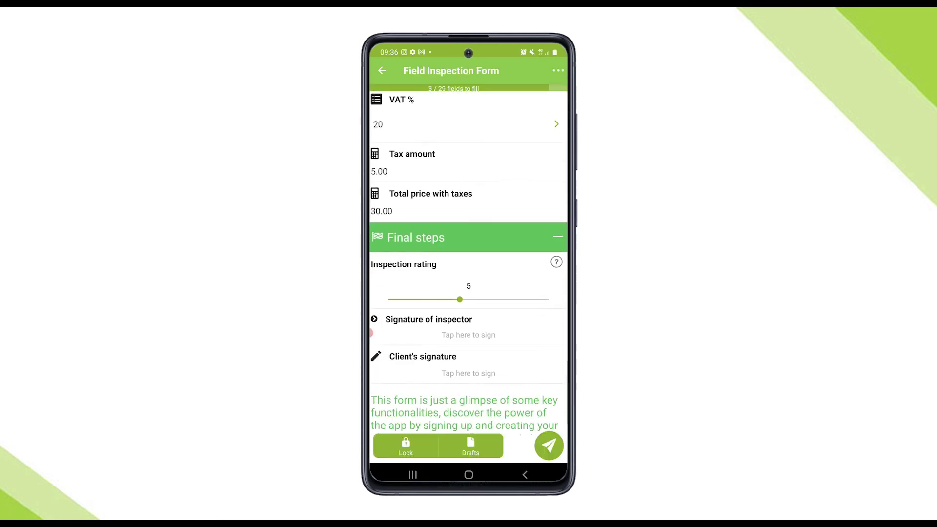
- Rate the inspection 10, sign for inspector and client, and submit the form
{"action": "left_click_drag", "start_coordinate": [477, 298], "coordinate": [522, 298]}
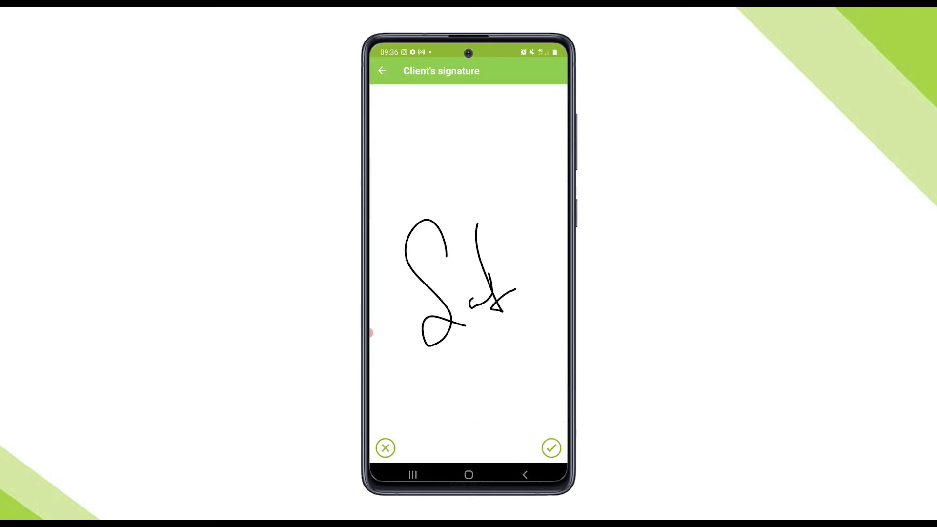
{"action": "left_click", "coordinate": [551, 448]}
{"action": "scroll", "coordinate": [469, 244], "scroll_direction": "down", "scroll_amount": 3}
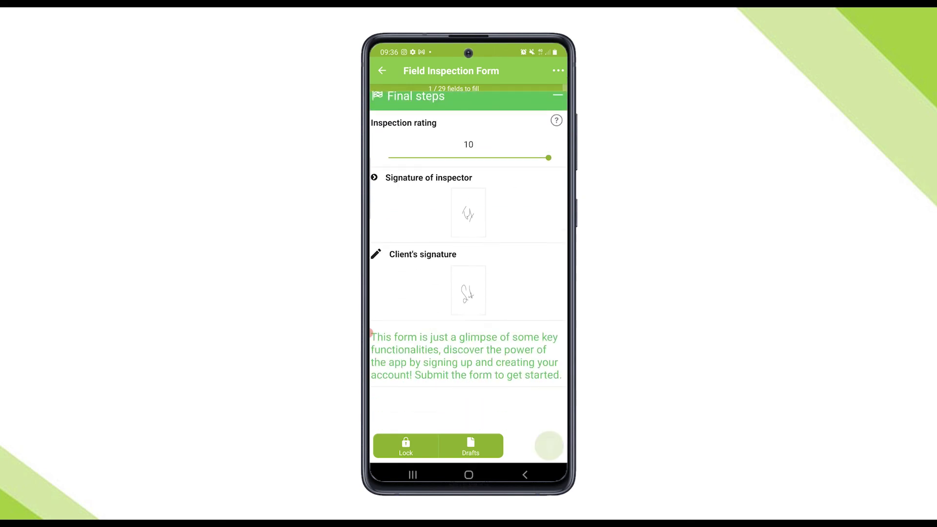
{"action": "left_click", "coordinate": [550, 446]}
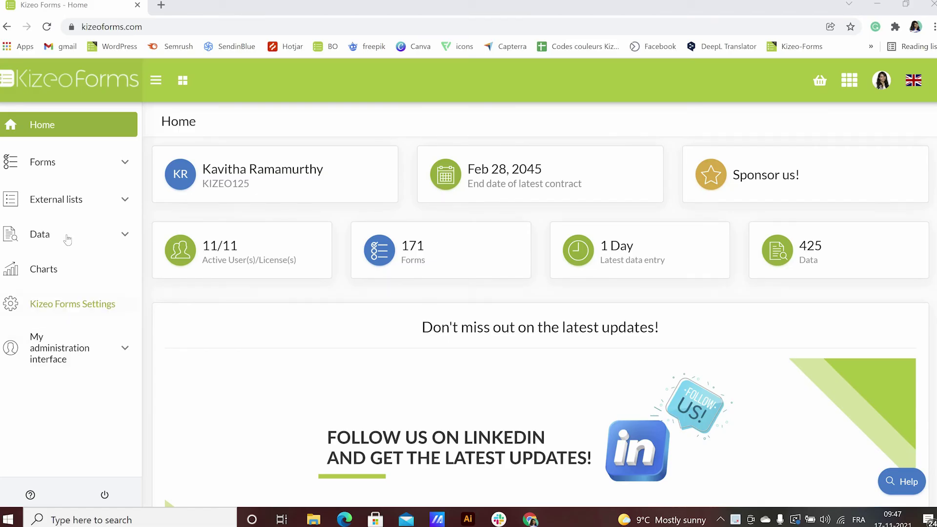
- Filter Data History to Field Inspection Form and download the newest entry's Field inspection report .docx
{"action": "left_click", "coordinate": [67, 238]}
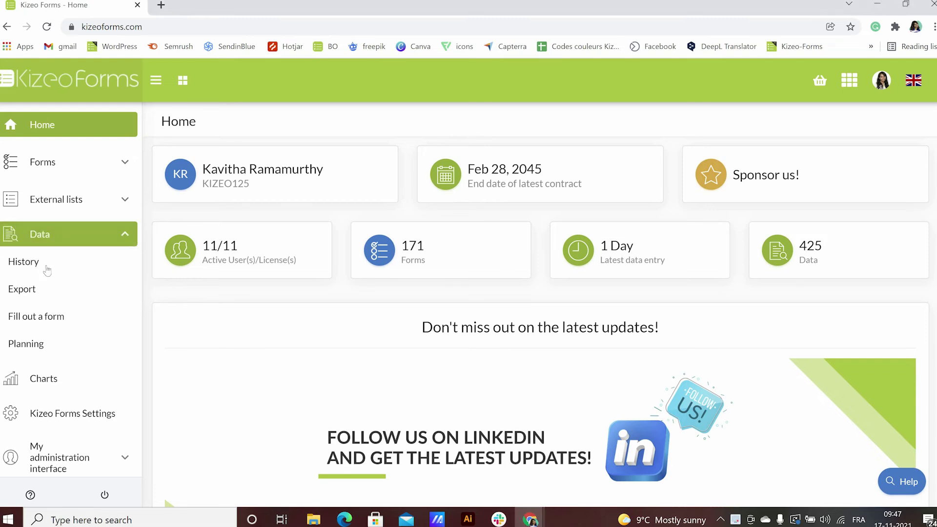
{"action": "left_click", "coordinate": [46, 266]}
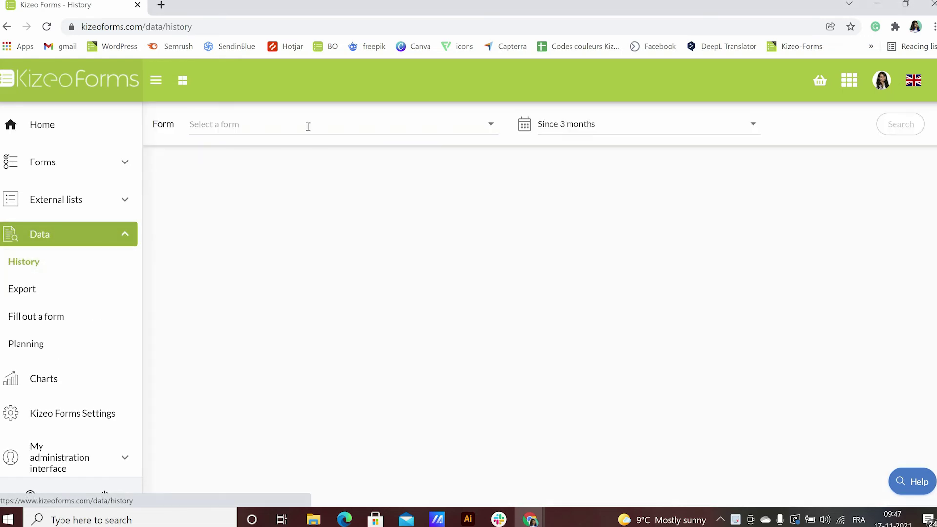
{"action": "left_click", "coordinate": [308, 127]}
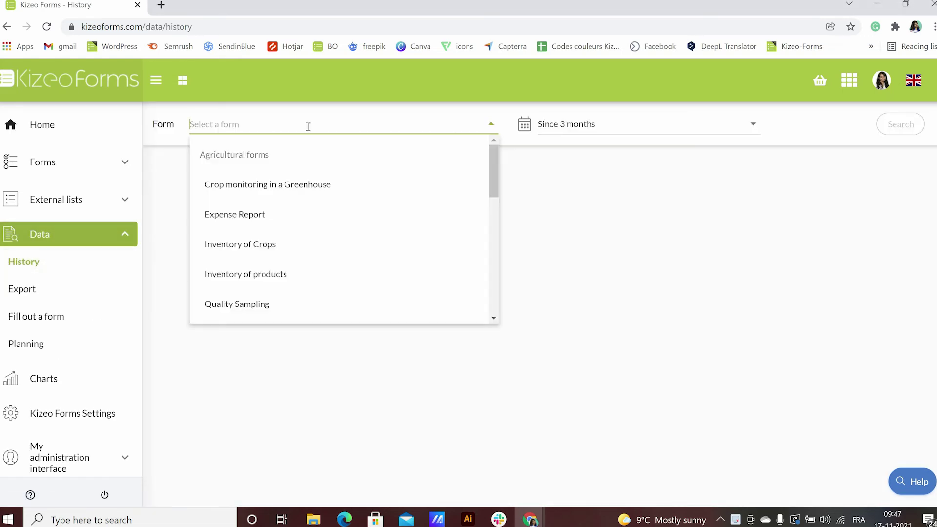
{"action": "type", "text": "fie"}
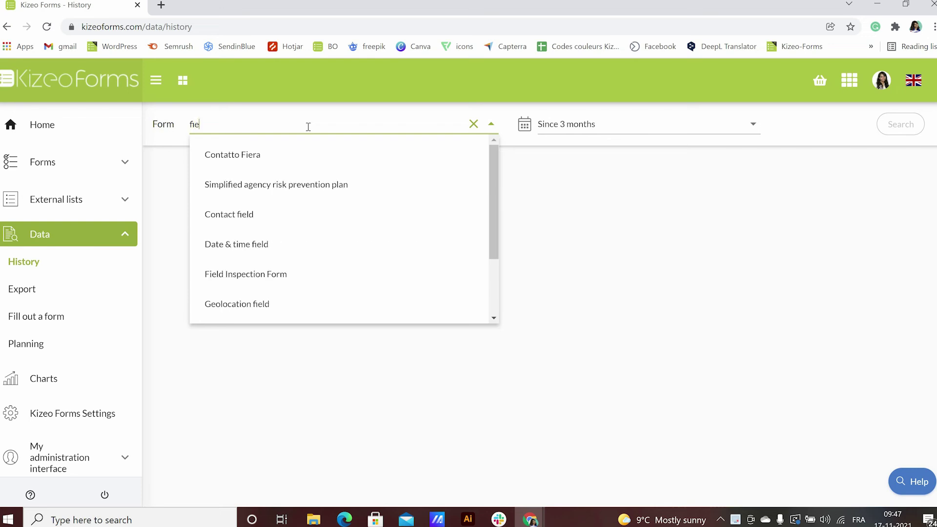
{"action": "type", "text": "l"}
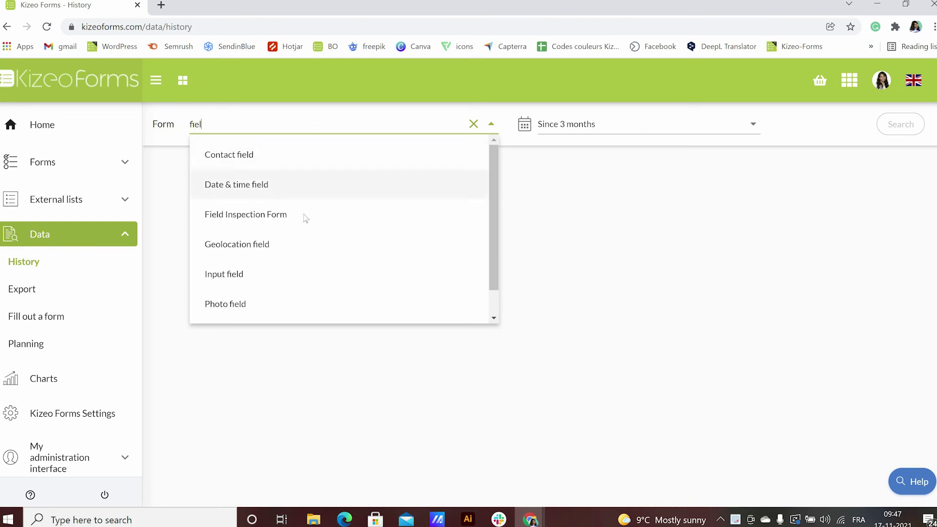
{"action": "left_click", "coordinate": [306, 218]}
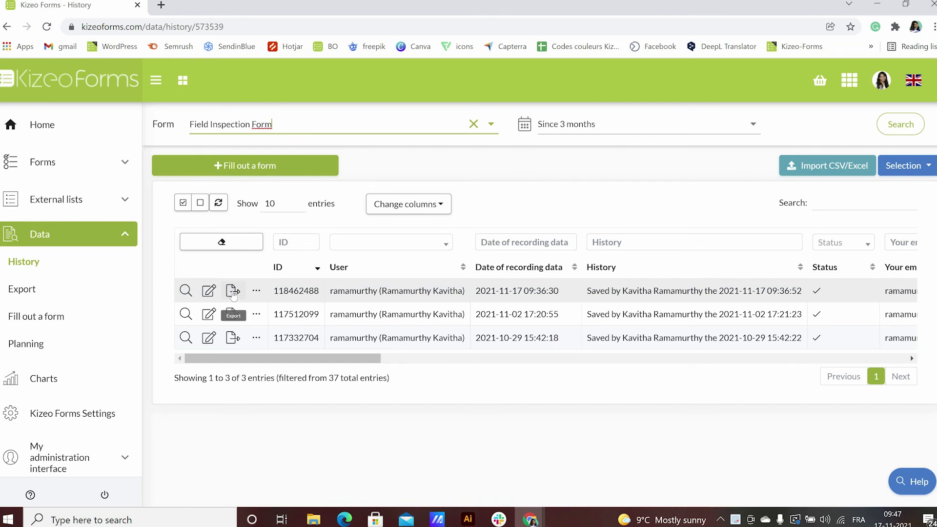
{"action": "left_click", "coordinate": [232, 292]}
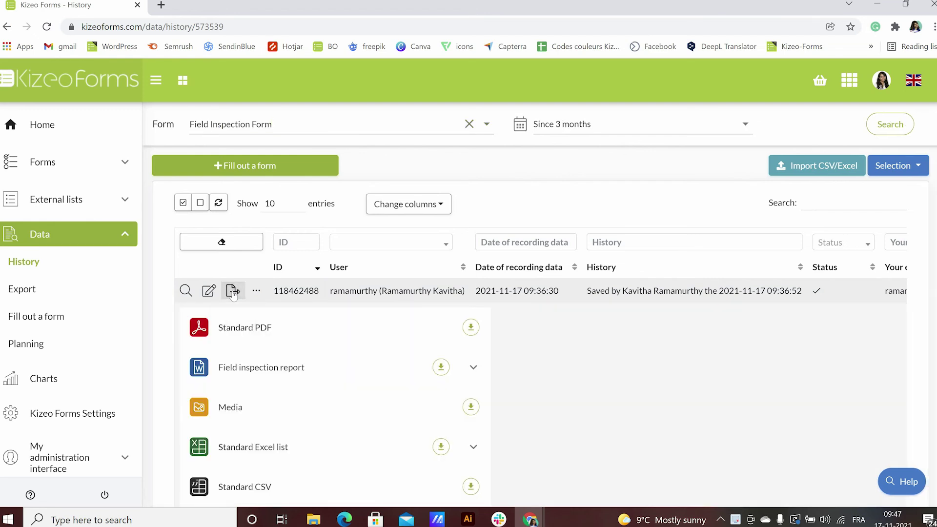
{"action": "scroll", "coordinate": [446, 328], "scroll_direction": "down", "scroll_amount": 1}
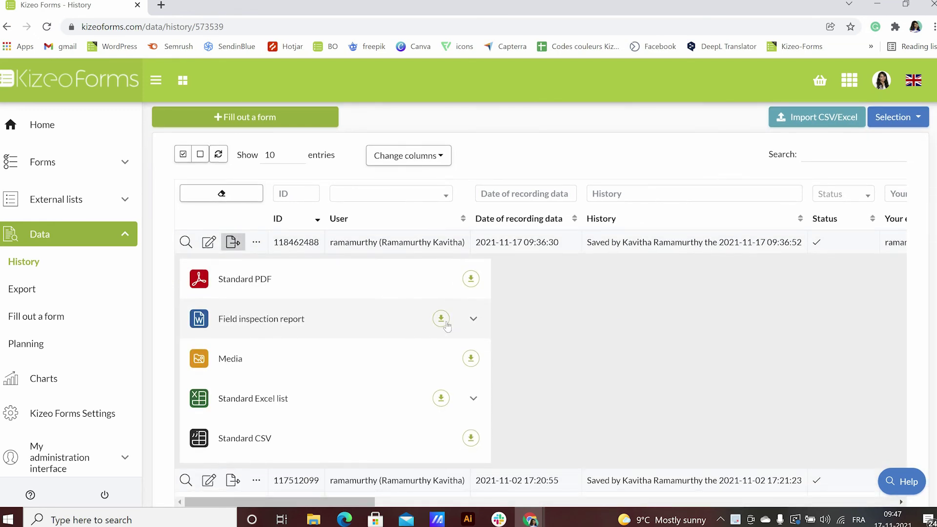
{"action": "left_click", "coordinate": [446, 325]}
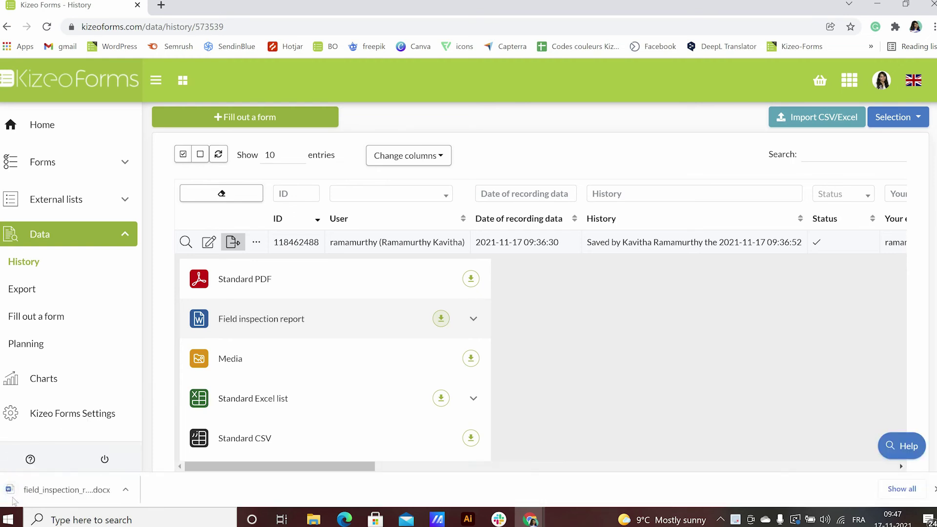
- Open the downloaded .docx report in Word, choose 'Plus tard' on the Office popup, and maximize the window
{"action": "left_click", "coordinate": [31, 494]}
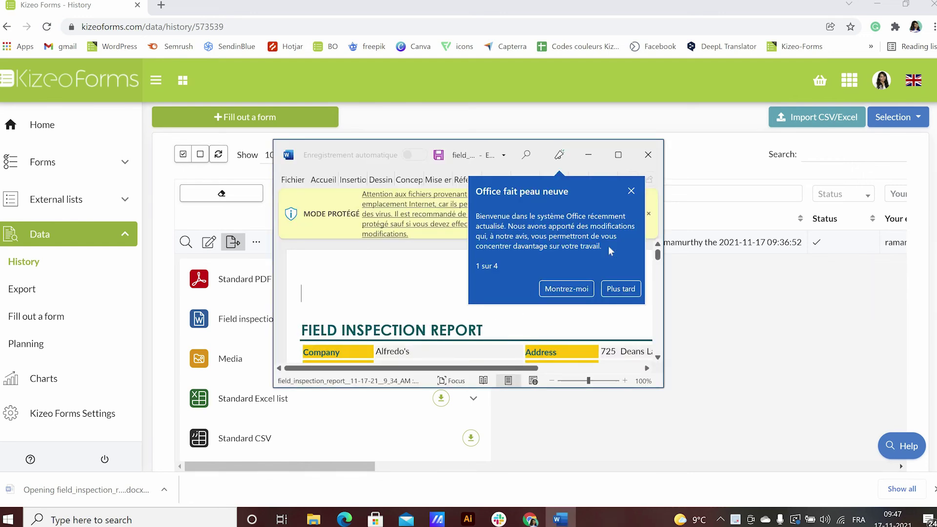
{"action": "left_click", "coordinate": [620, 289]}
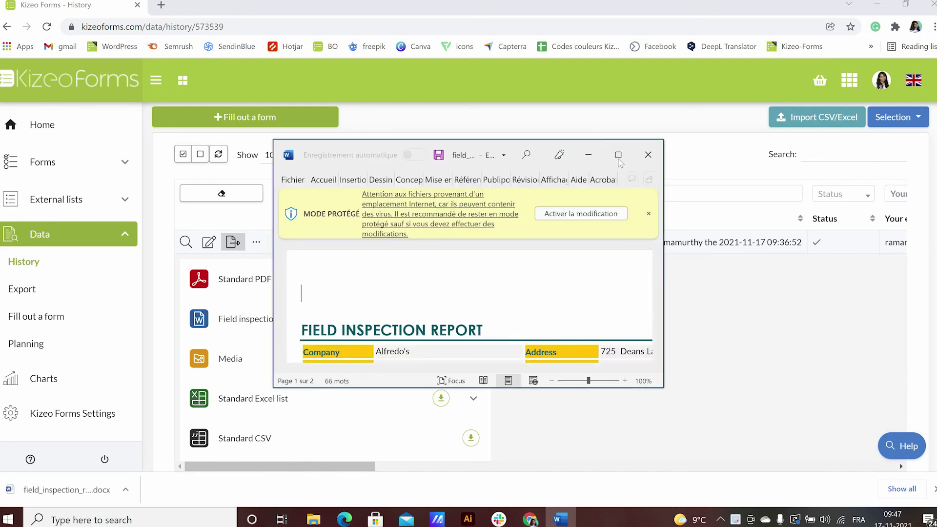
{"action": "left_click", "coordinate": [619, 155]}
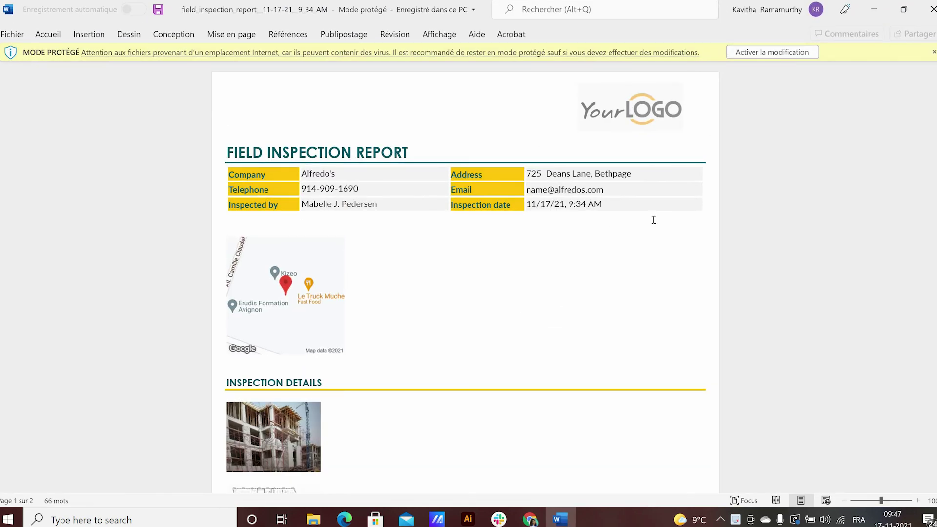
- Scroll through the report to check the photos, metal rods service, 30.00 total and signatures
{"action": "scroll", "coordinate": [473, 287], "scroll_direction": "down", "scroll_amount": 5}
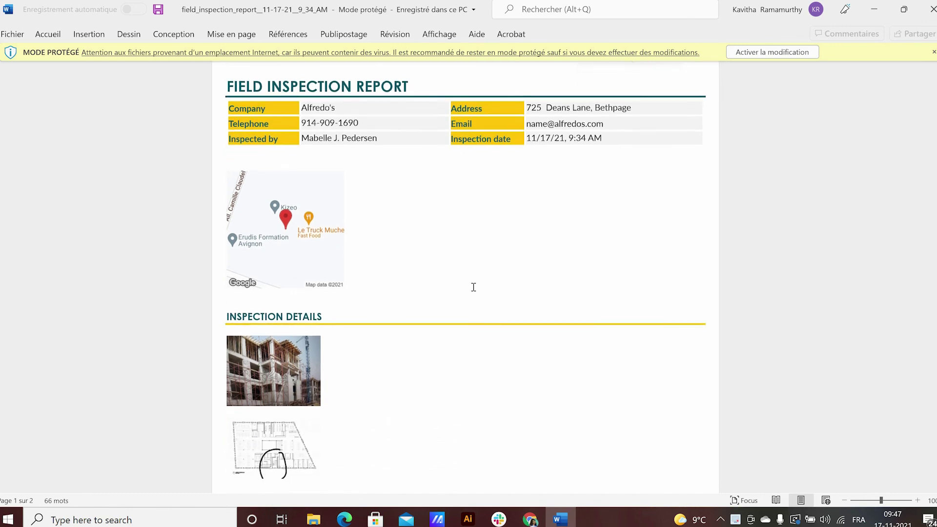
{"action": "scroll", "coordinate": [473, 287], "scroll_direction": "down", "scroll_amount": 4}
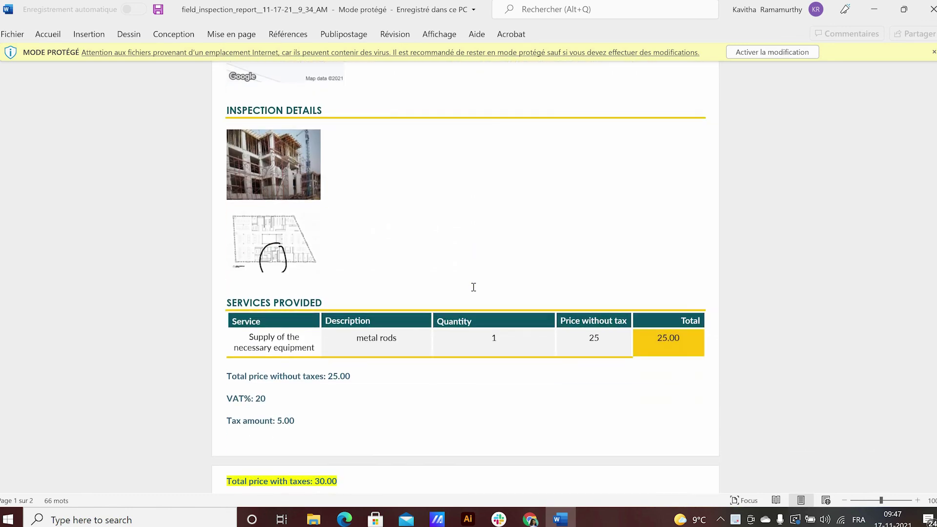
{"action": "scroll", "coordinate": [474, 287], "scroll_direction": "down", "scroll_amount": 6}
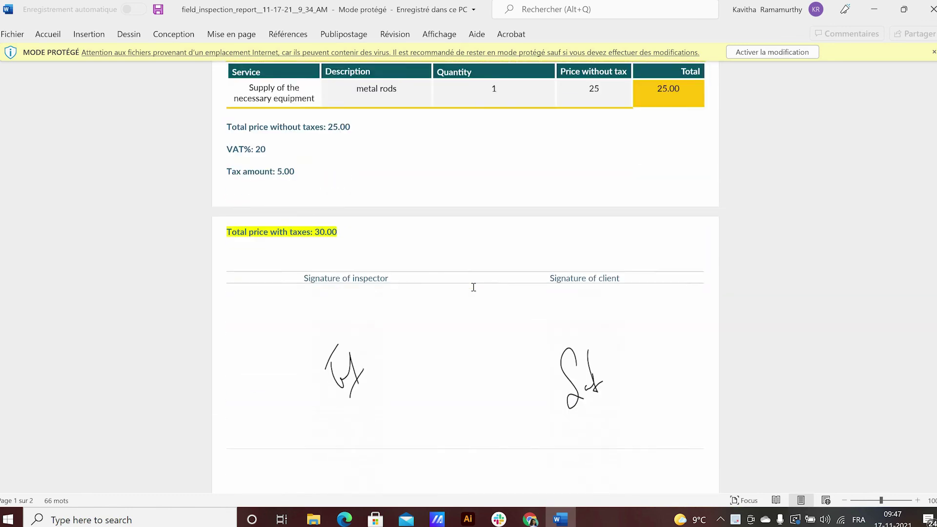
{"action": "scroll", "coordinate": [474, 287], "scroll_direction": "down", "scroll_amount": 6}
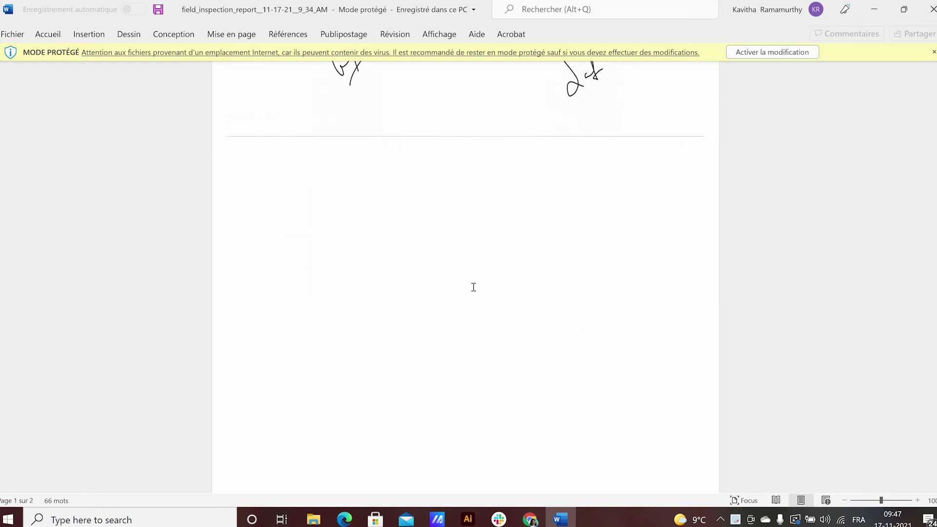
{"action": "scroll", "coordinate": [474, 287], "scroll_direction": "up", "scroll_amount": 12}
{"action": "scroll", "coordinate": [473, 287], "scroll_direction": "up", "scroll_amount": 7}
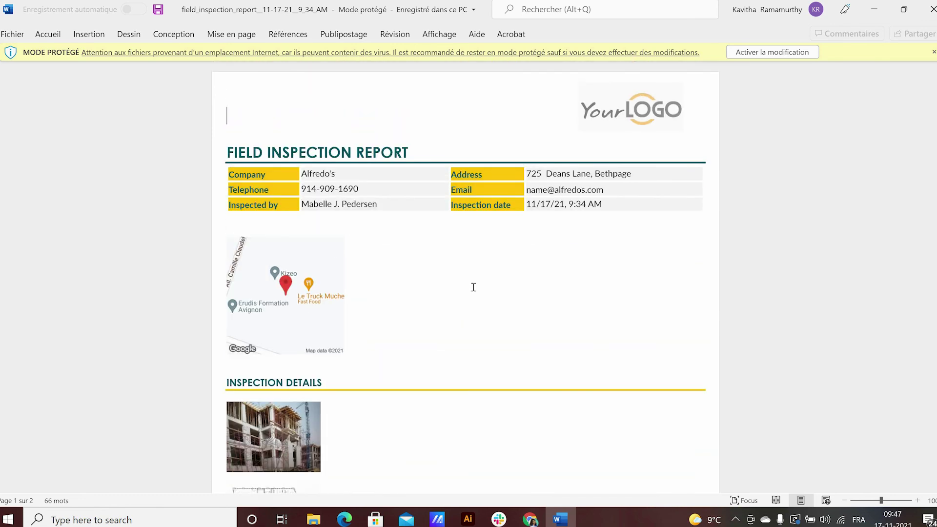